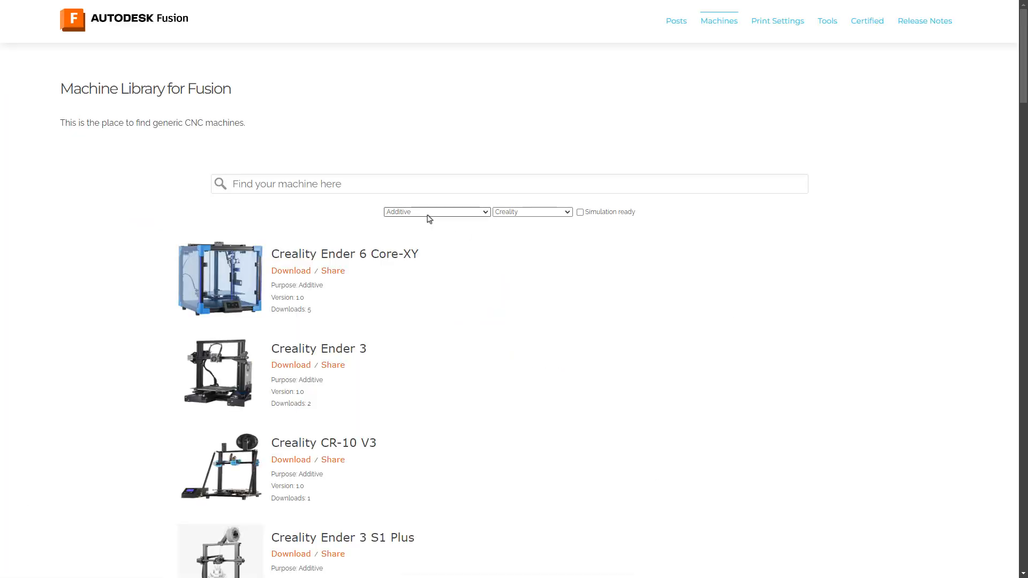
Step: Browse the additive Creality machines in the Fusion machine library
scroll(426, 267, down, 9)
scroll(427, 267, down, 15)
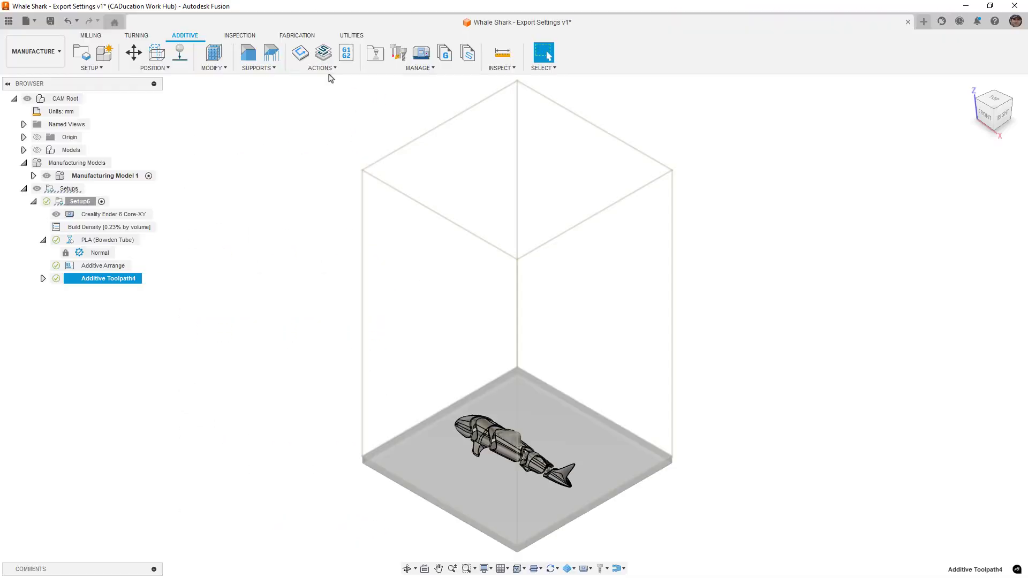
Step: Inspect the whale shark's additive toolpath simulation by zooming in and moving through its layers
scroll(553, 367, up, 10)
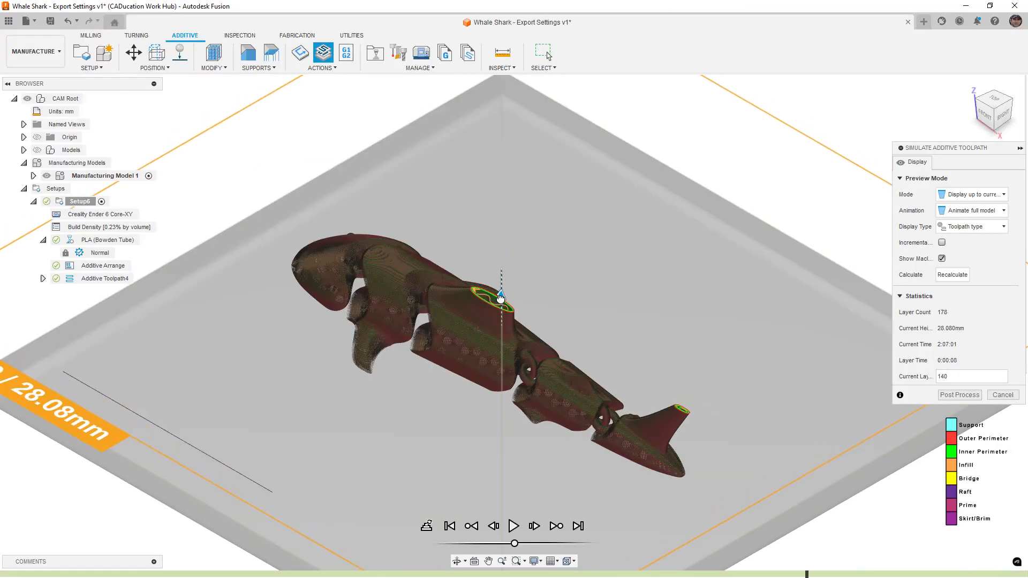
drag(485, 294, 507, 317)
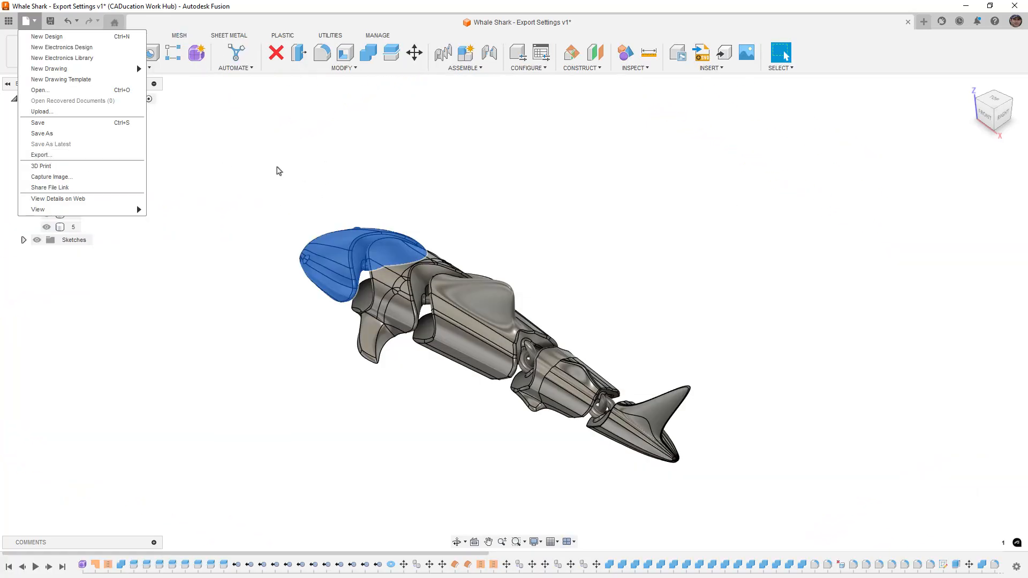
Step: Open Save As Mesh for the entire whale shark design rather than only its head body
click(278, 171)
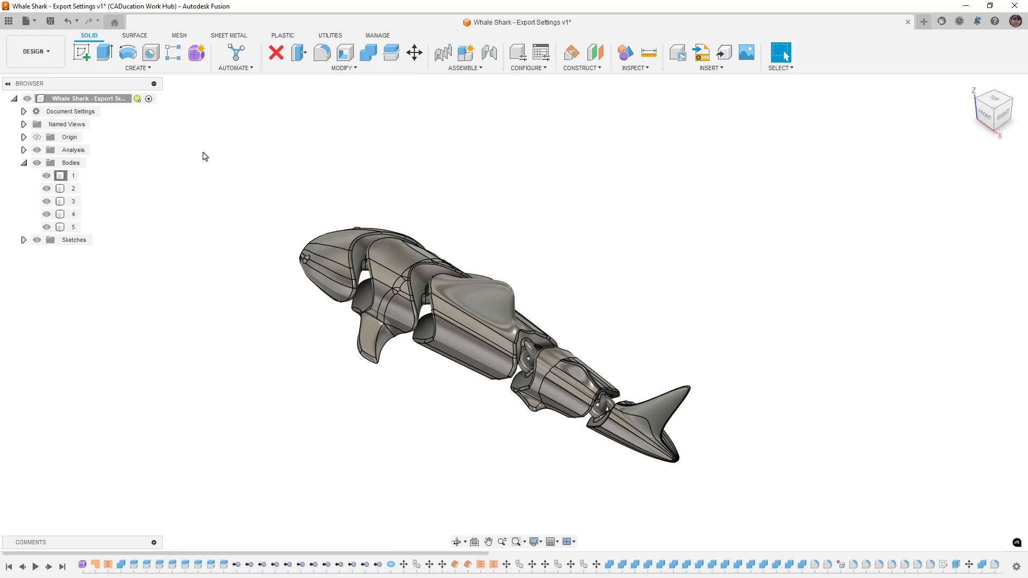
right_click(63, 181)
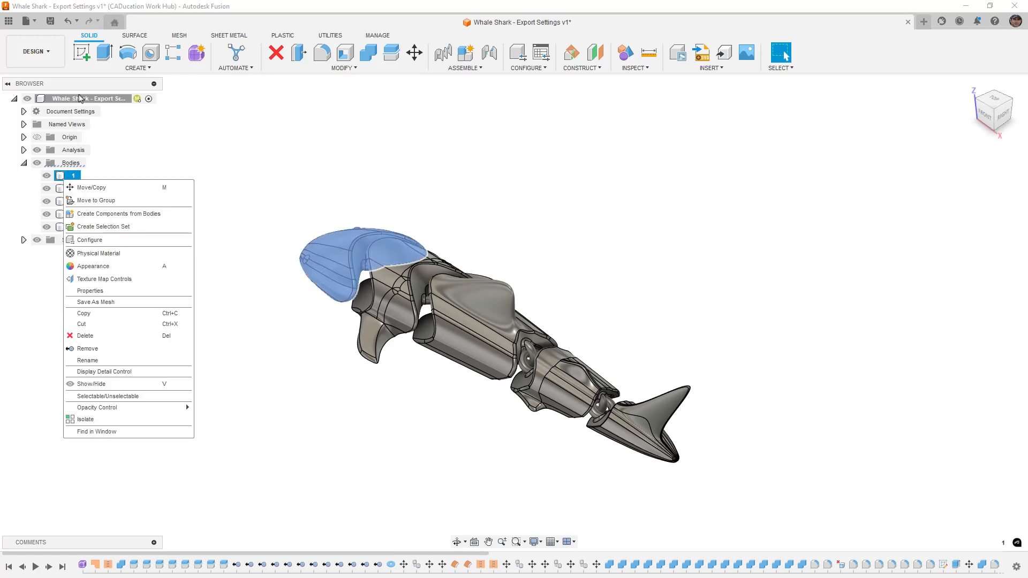
right_click(78, 102)
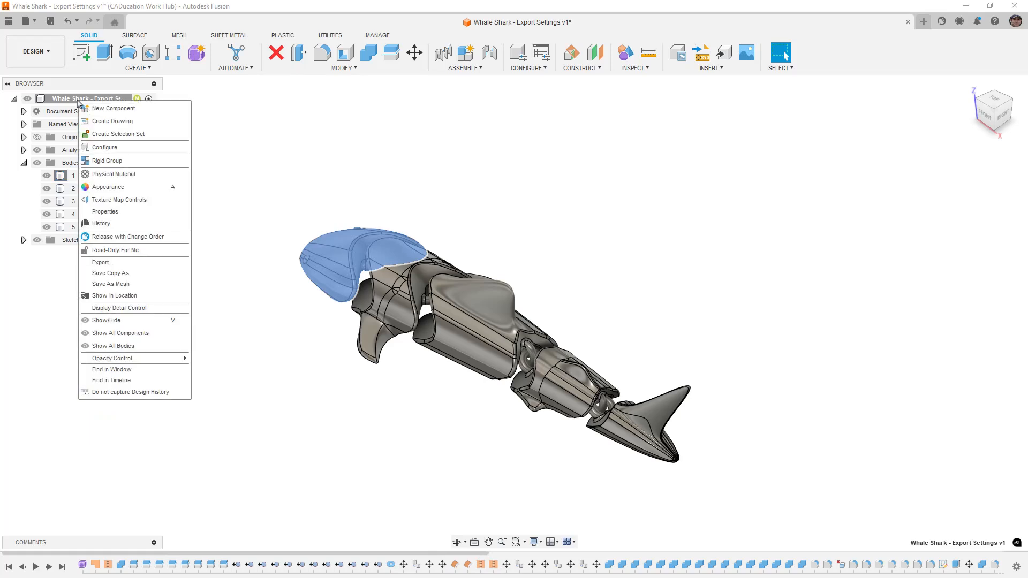
click(126, 283)
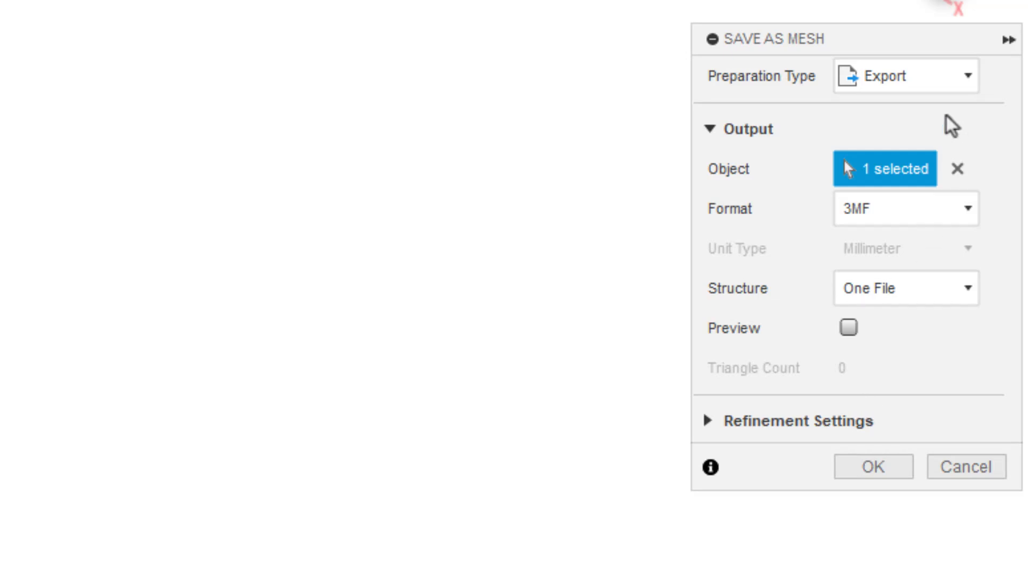
Step: Review the mesh preparation types and set Preparation Type to Print Utility
click(953, 79)
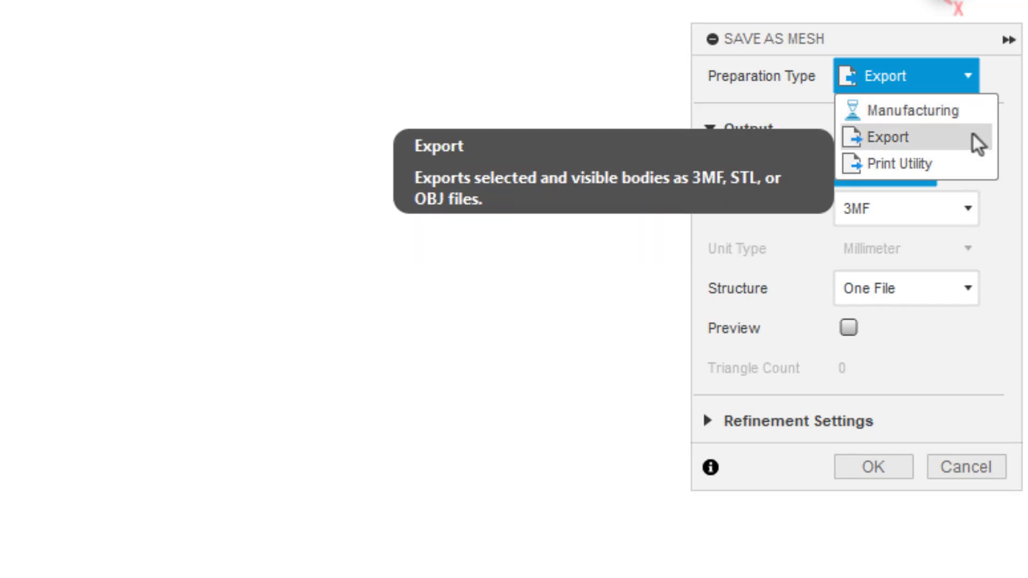
click(778, 100)
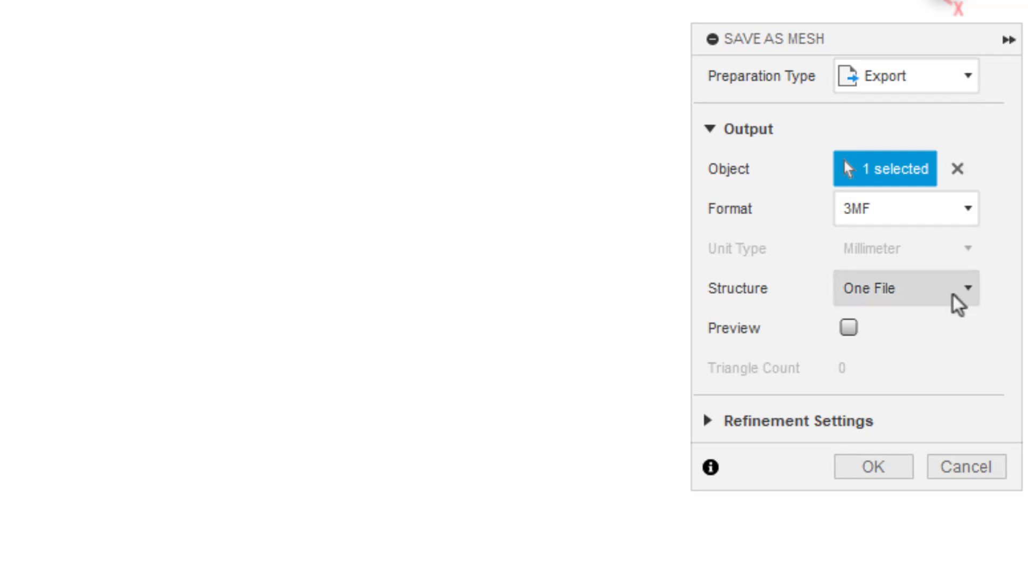
mouse_move(863, 377)
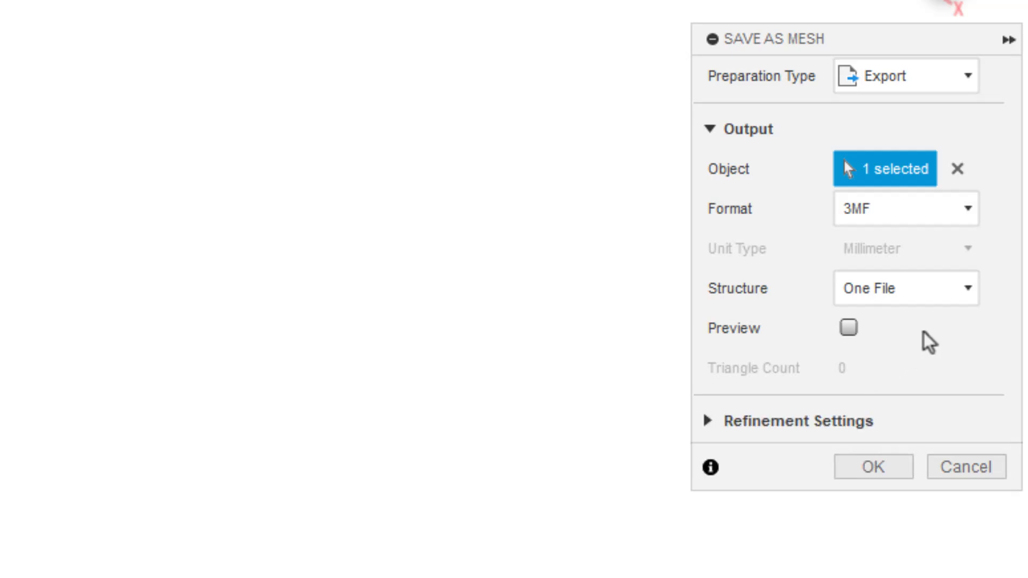
click(942, 80)
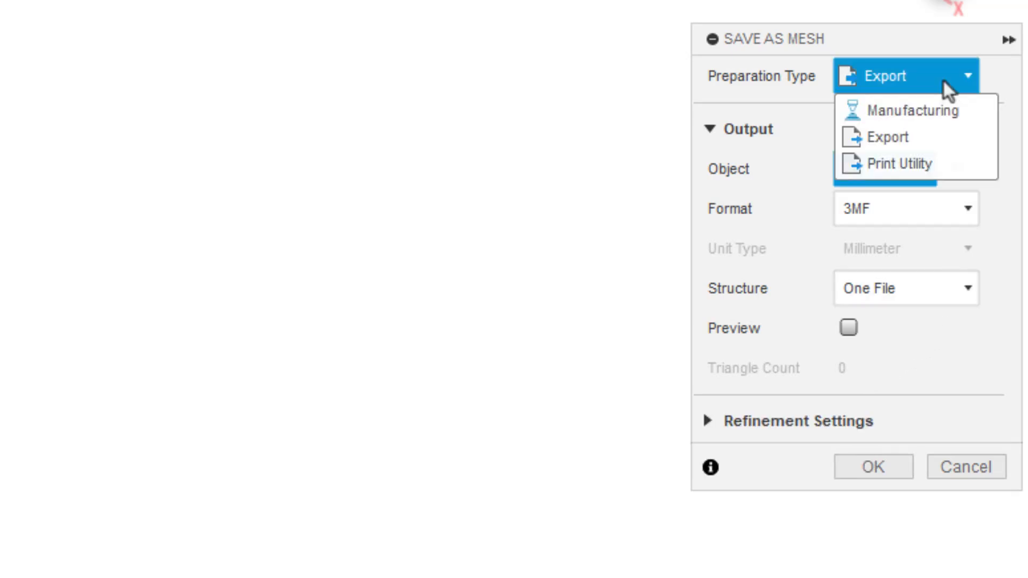
click(922, 166)
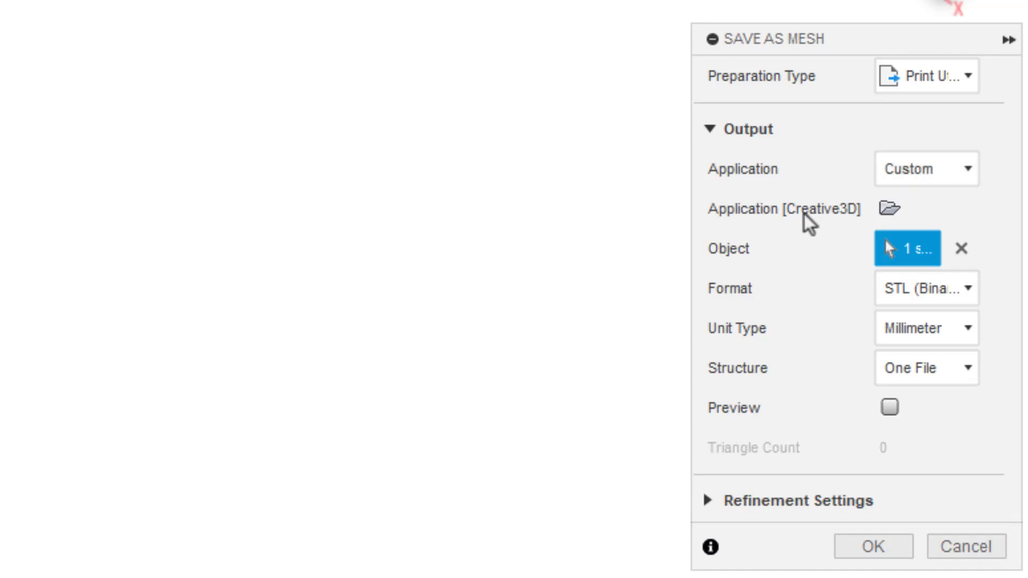
Step: Keep the Custom print application and send the whale shark to it as one binary STL file in millimetres
click(952, 171)
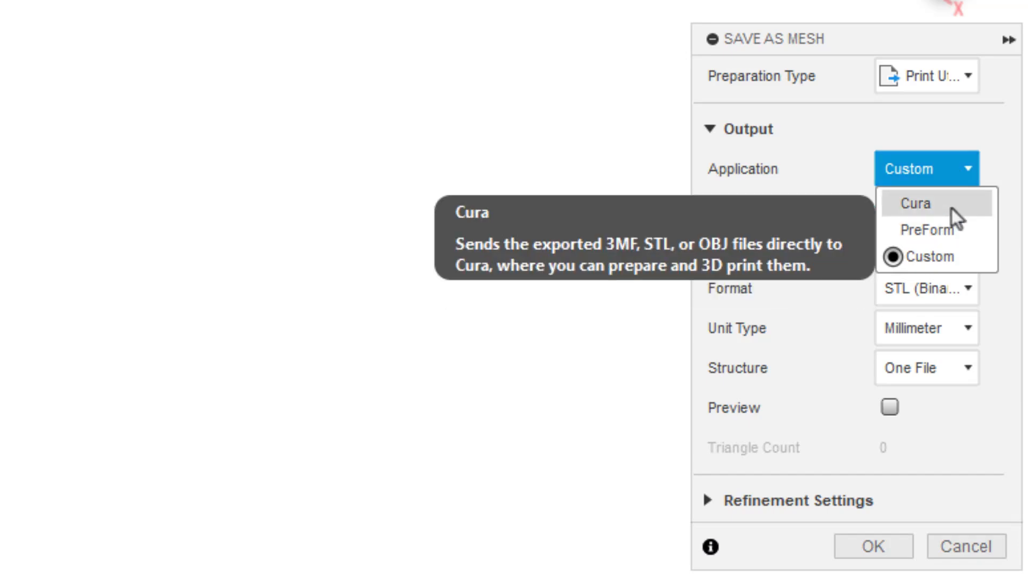
click(801, 173)
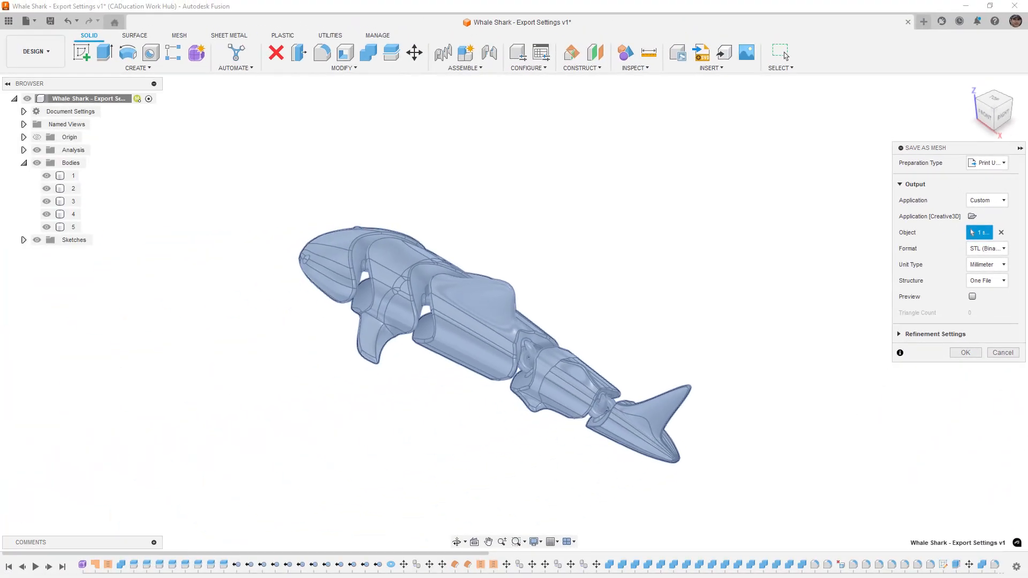
click(841, 551)
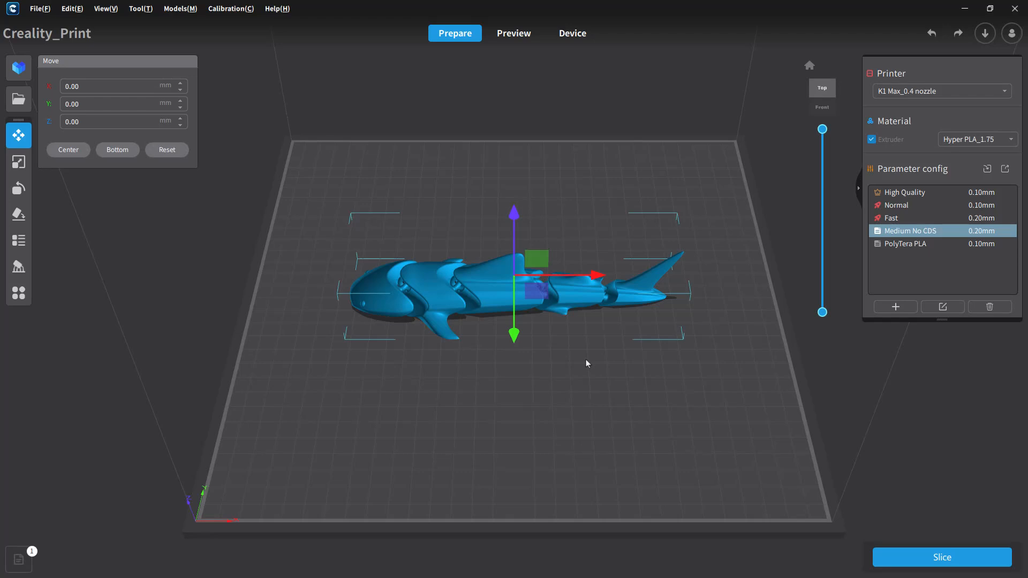
Step: Slice the whale shark in Creality Print and exit the slicer without saving the project
click(933, 558)
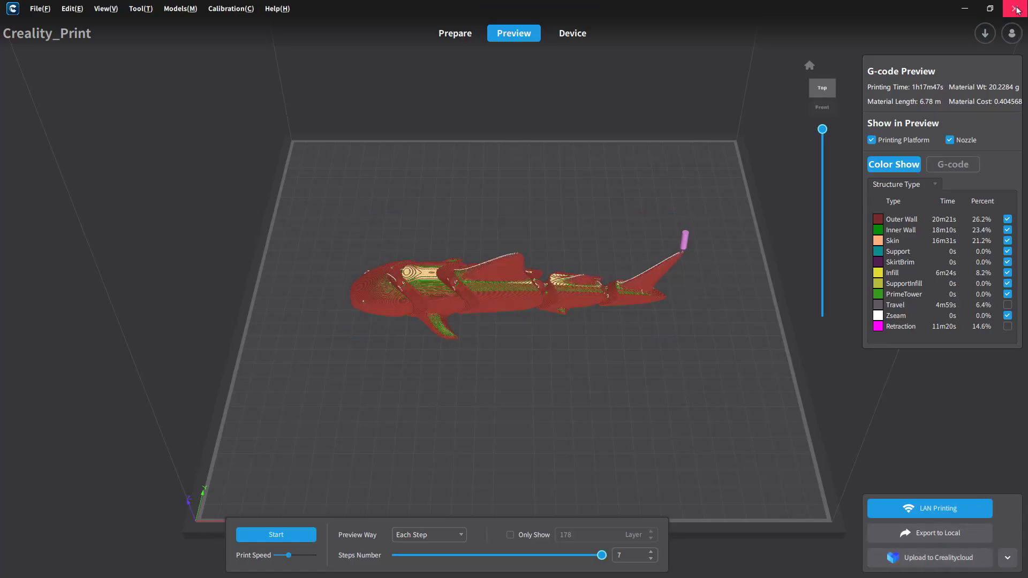
click(1016, 9)
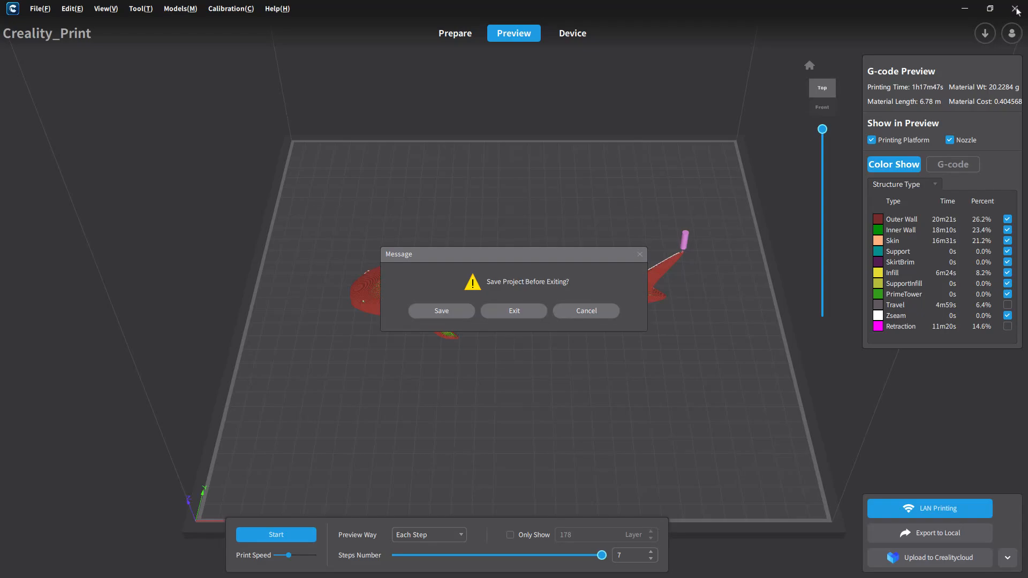
click(528, 313)
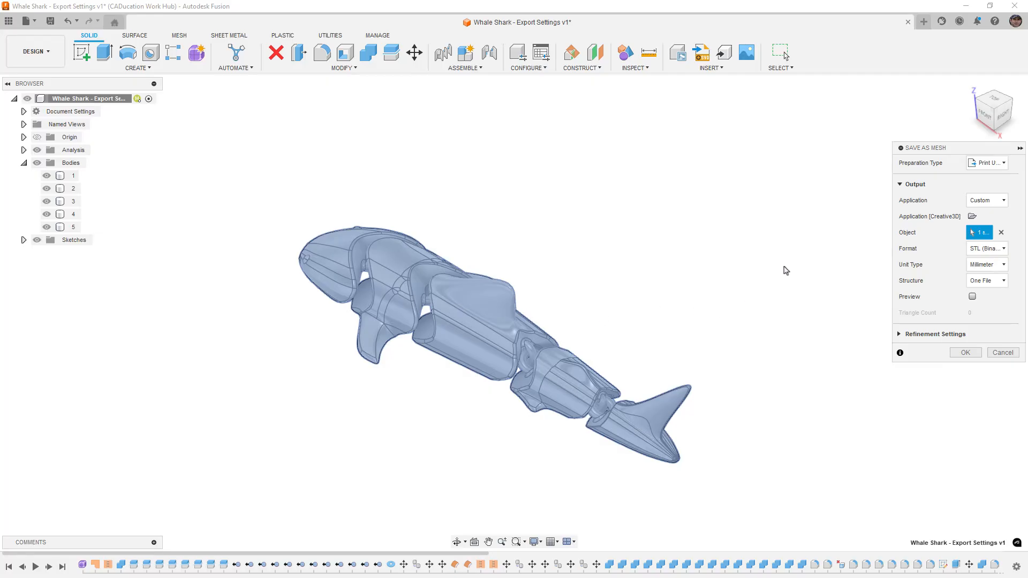
click(989, 163)
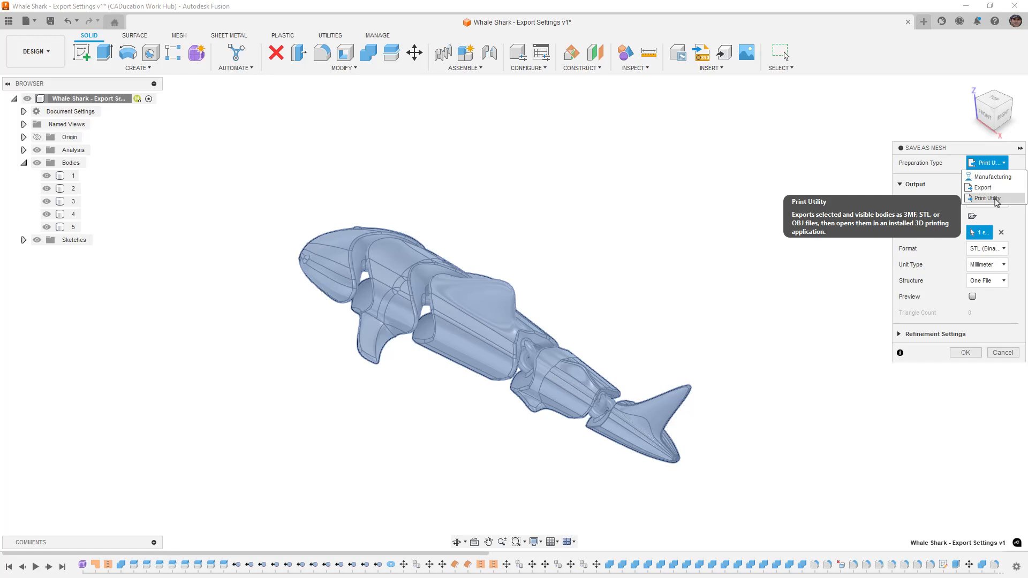
click(996, 202)
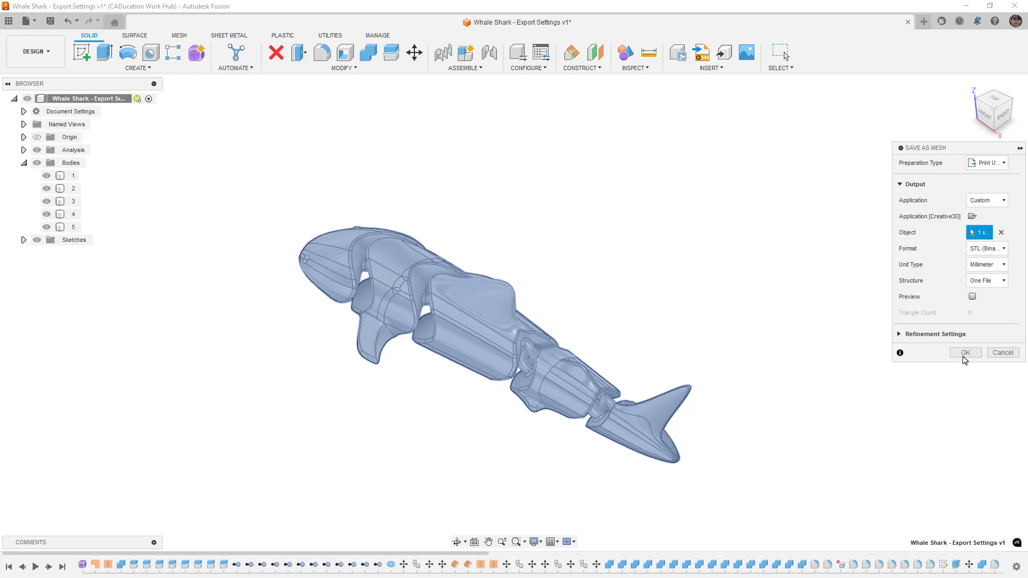
click(1001, 353)
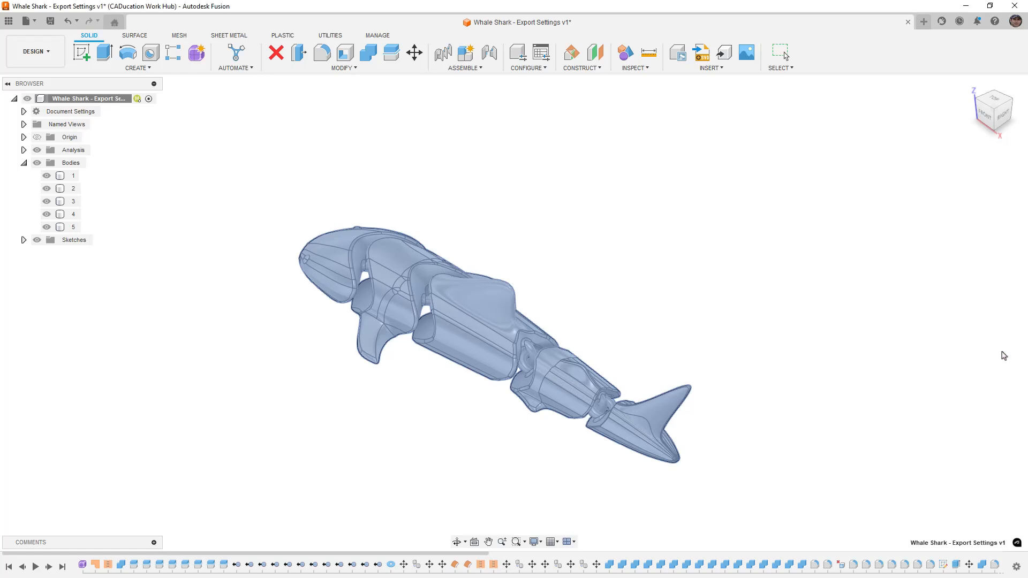
Step: Compare the Manufacturing, Export and Print Utility preparation types in the 3D Print tool, and cancel it
click(338, 37)
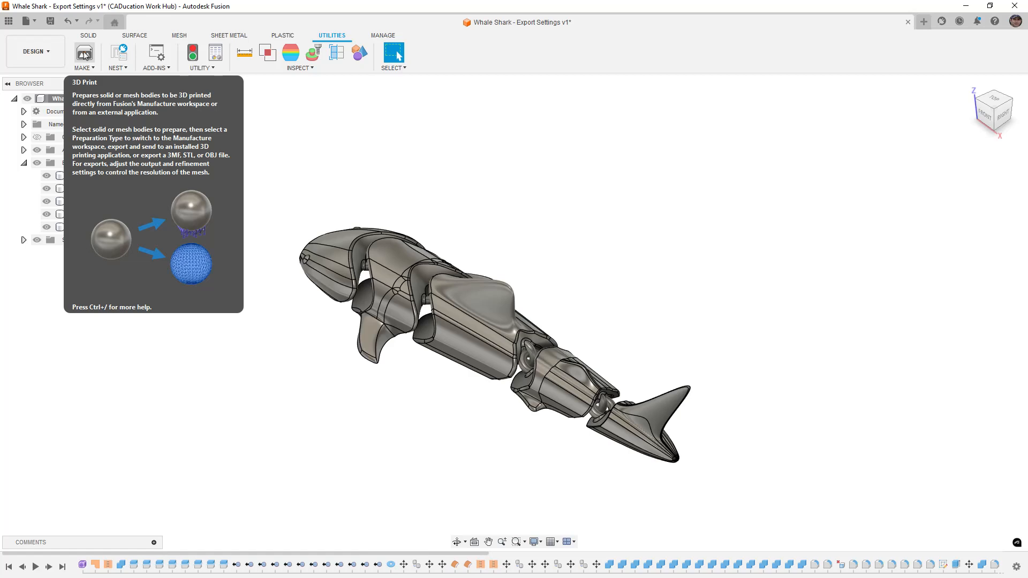
click(85, 53)
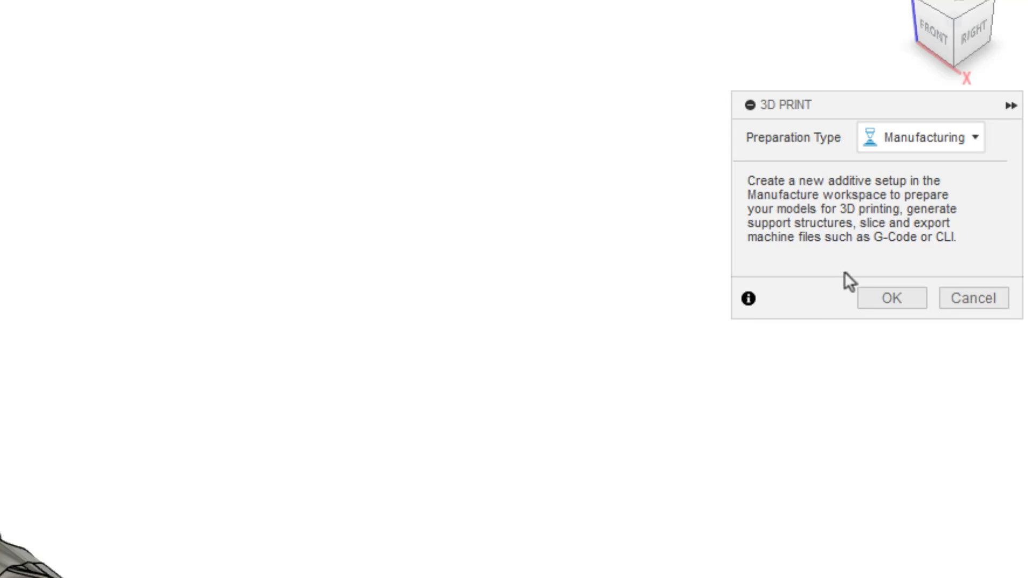
click(959, 137)
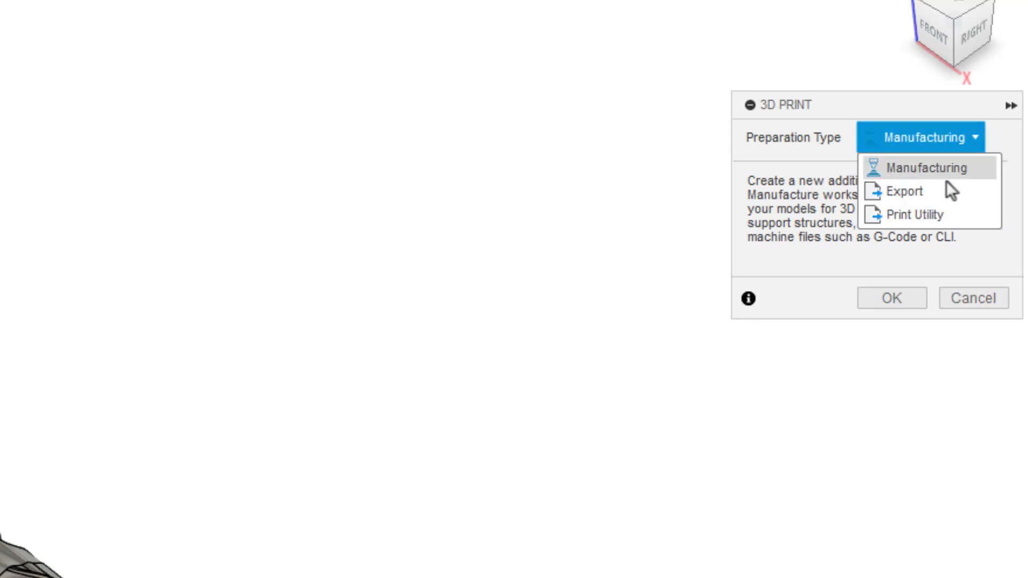
click(948, 191)
click(964, 141)
click(940, 213)
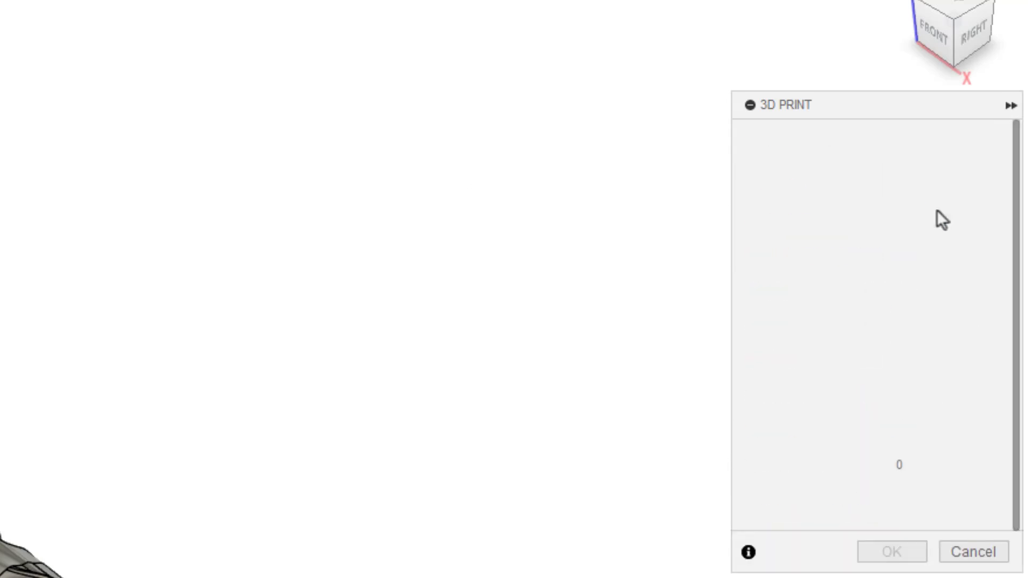
click(964, 140)
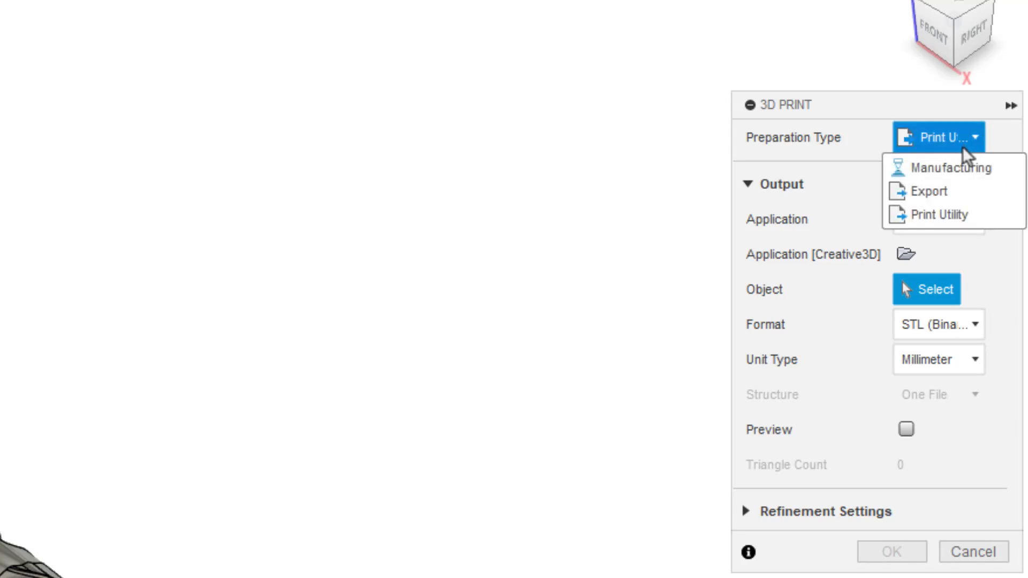
click(959, 167)
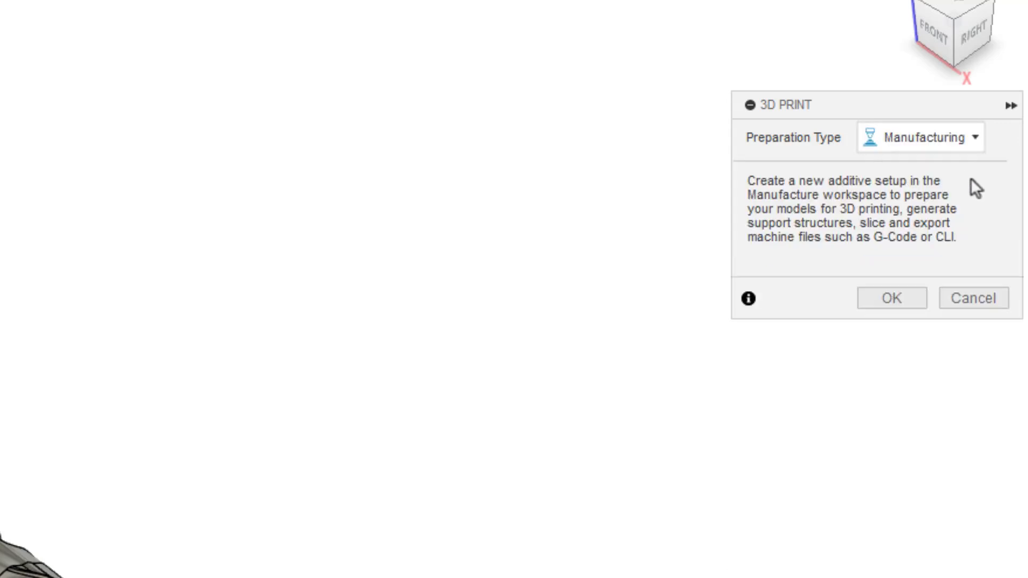
click(989, 300)
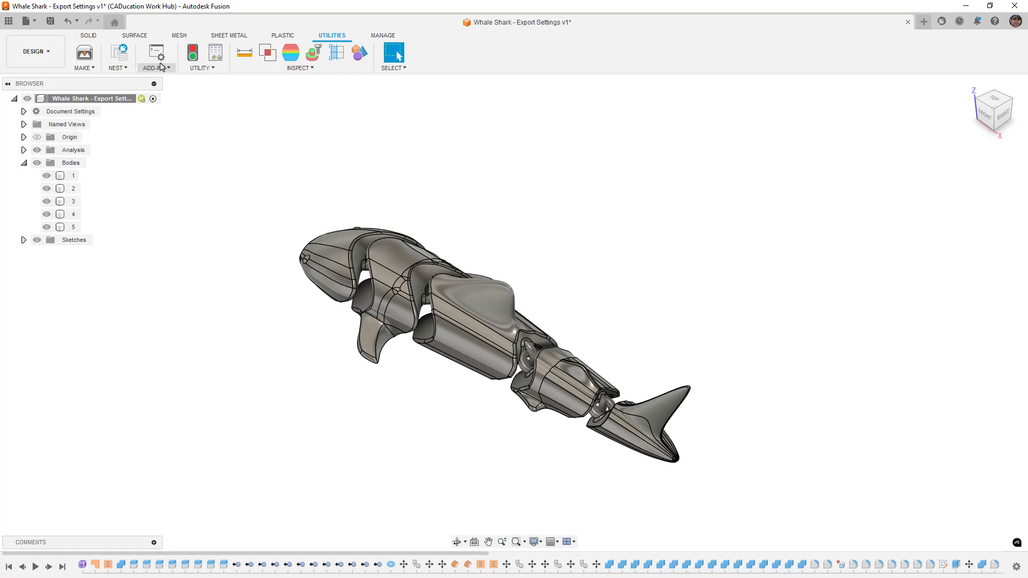
click(89, 36)
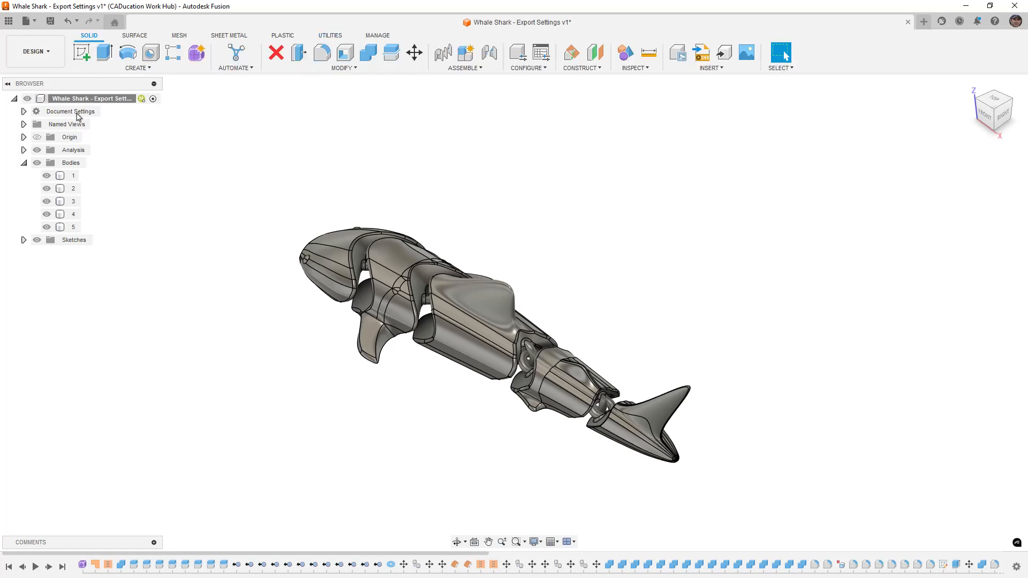
right_click(70, 101)
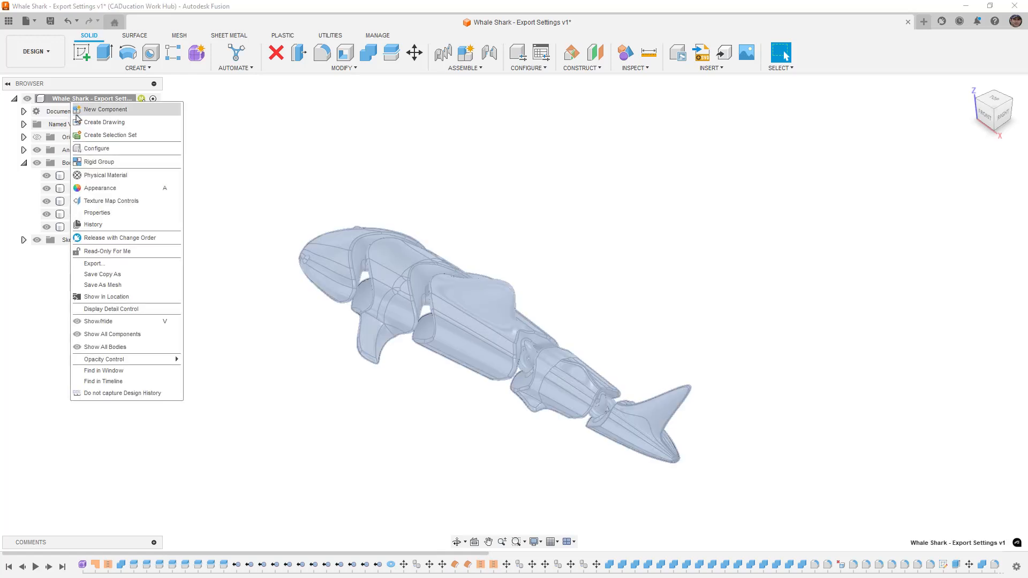
click(251, 187)
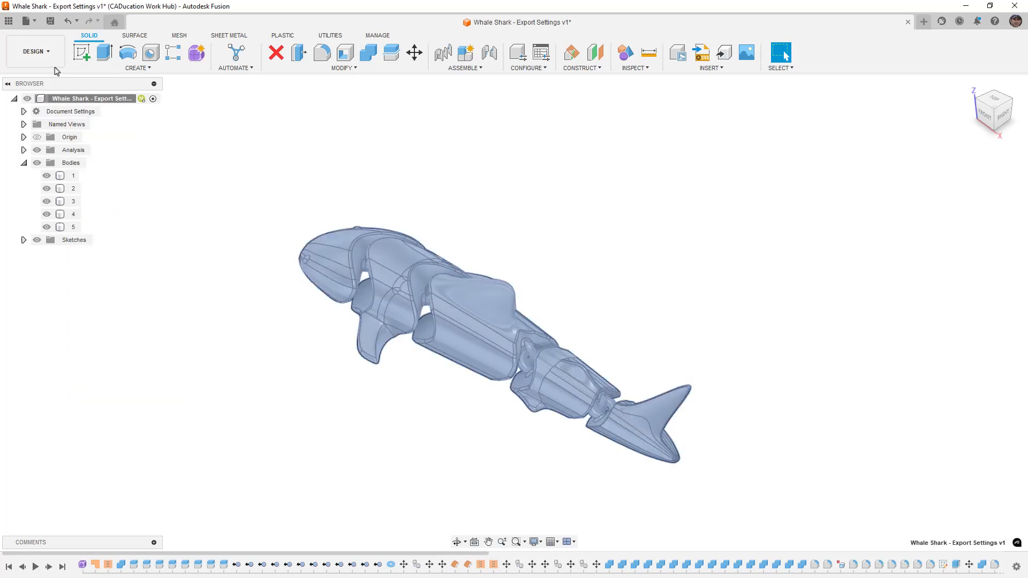
Step: Review the file types available for exporting the whale shark design, from Fusion archive to STL and USD, and cancel the export
click(25, 21)
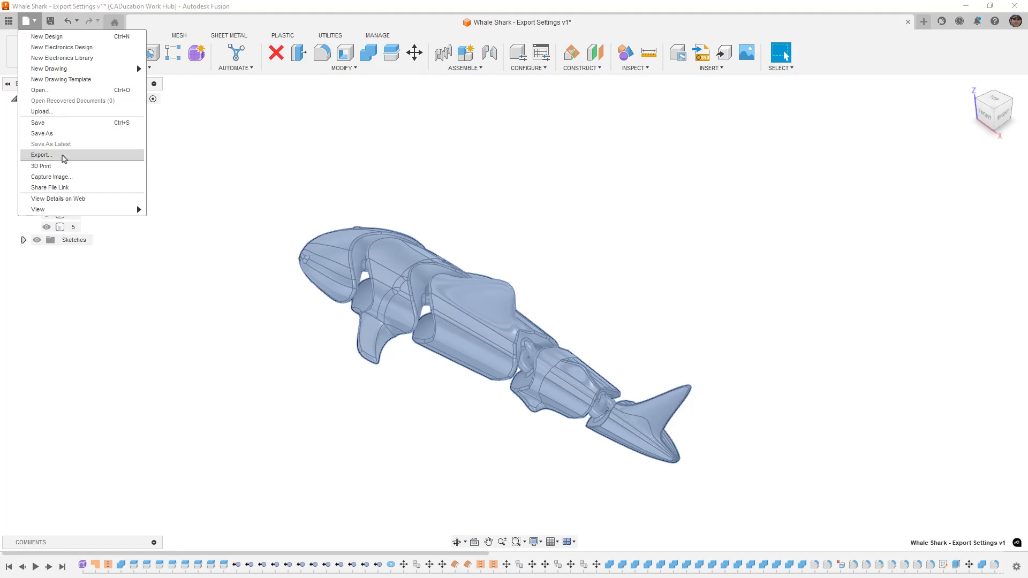
click(41, 155)
click(581, 199)
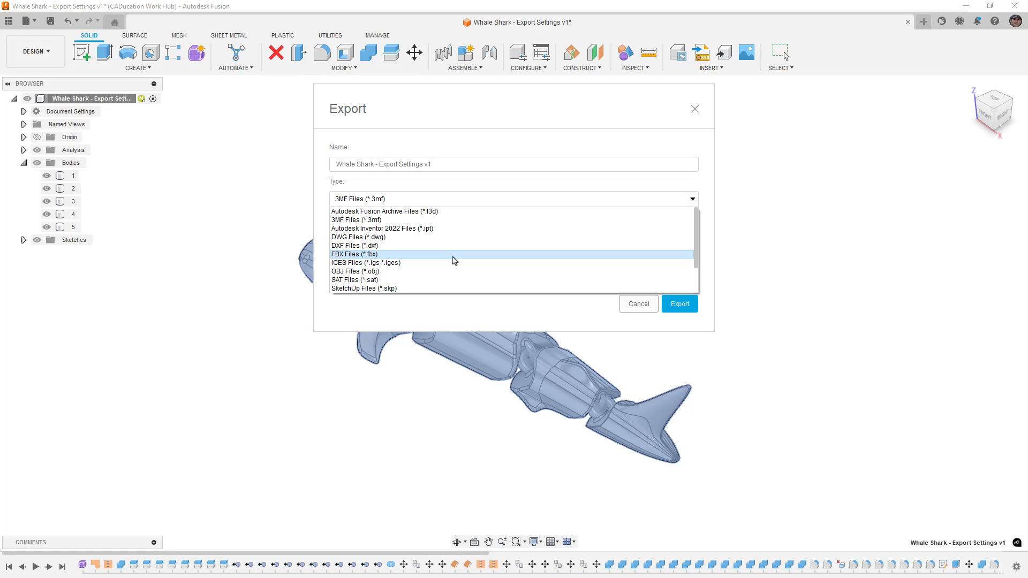
click(557, 319)
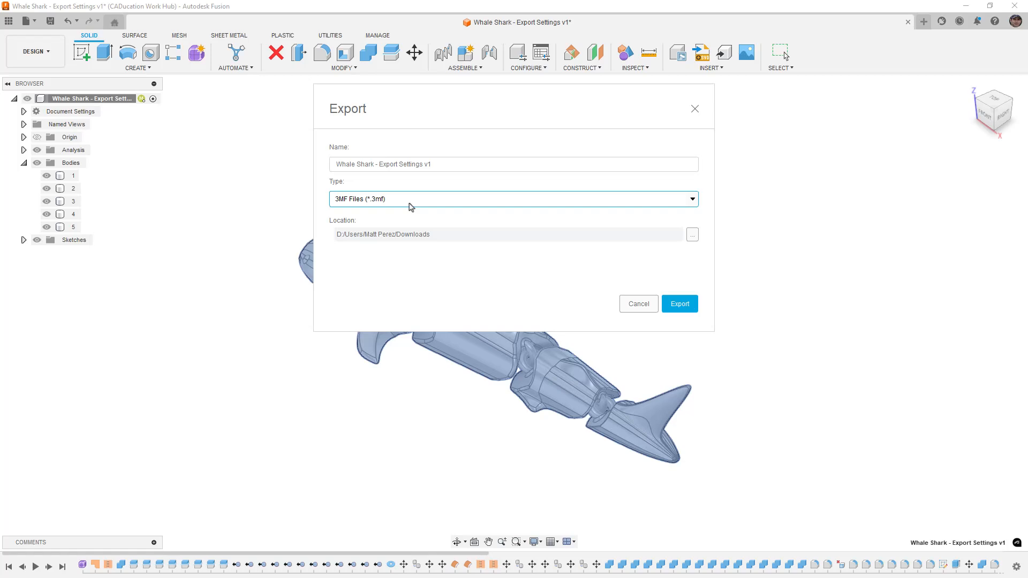
click(411, 203)
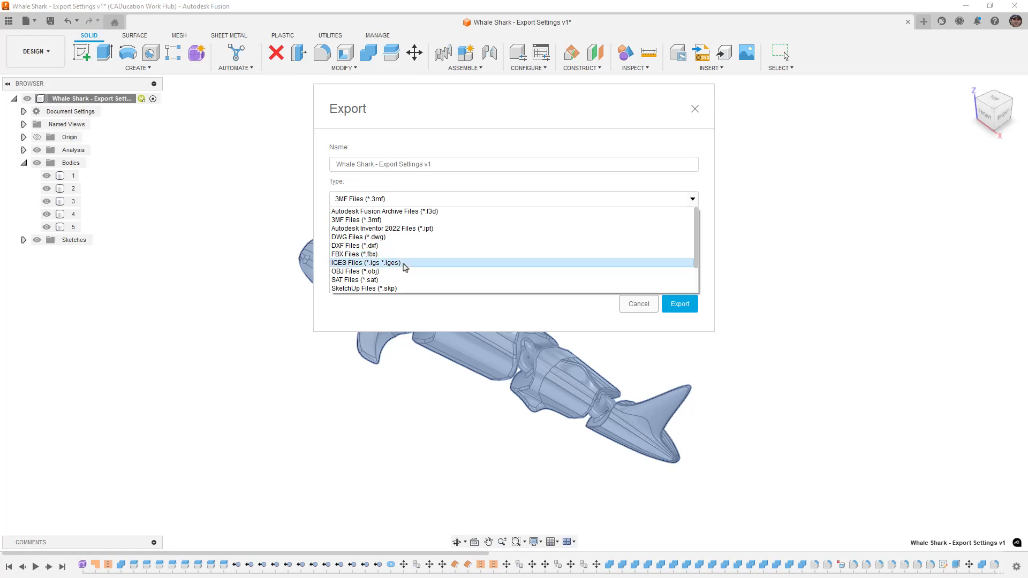
scroll(402, 276, down, 2)
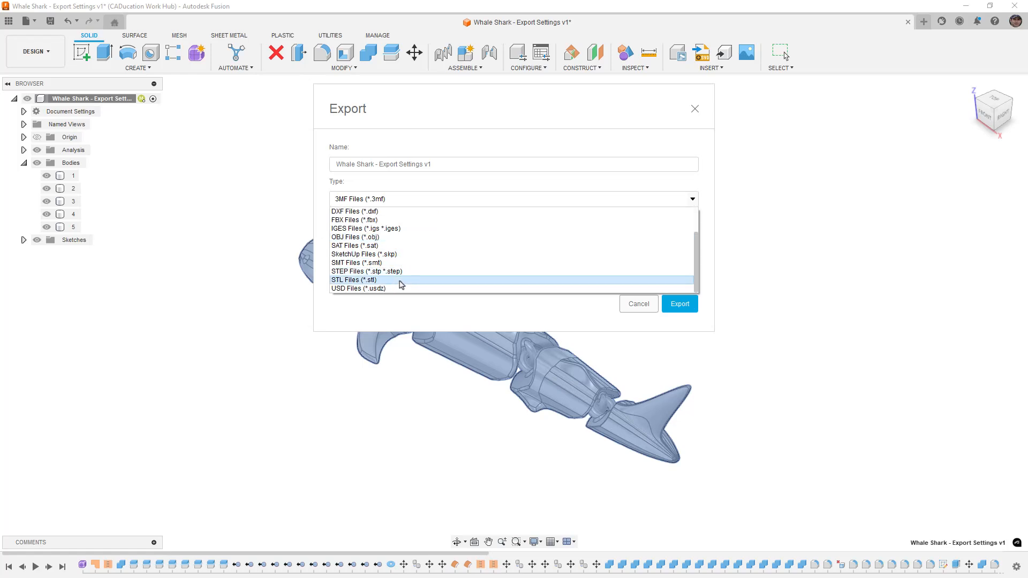
scroll(403, 280, up, 2)
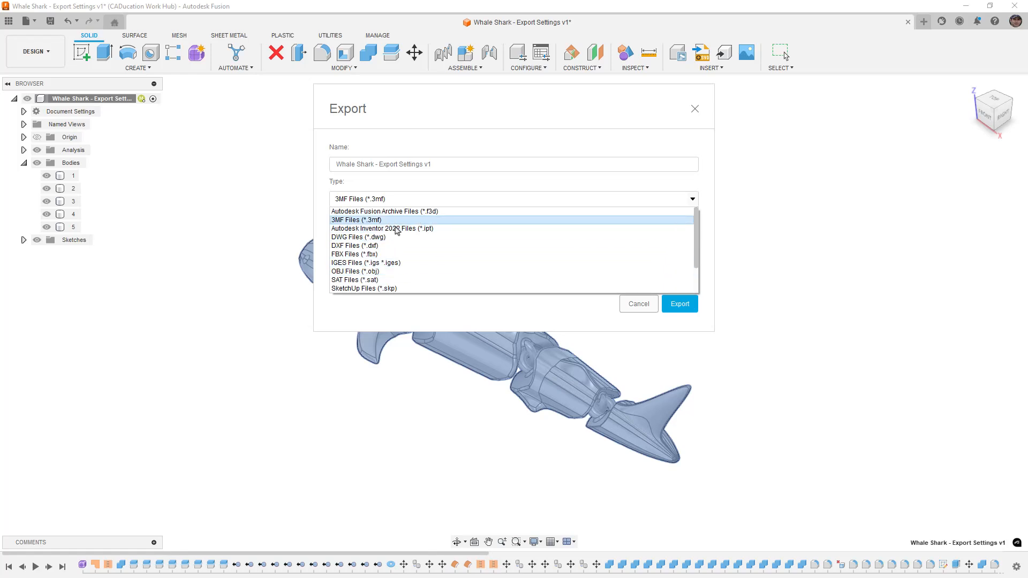
click(639, 305)
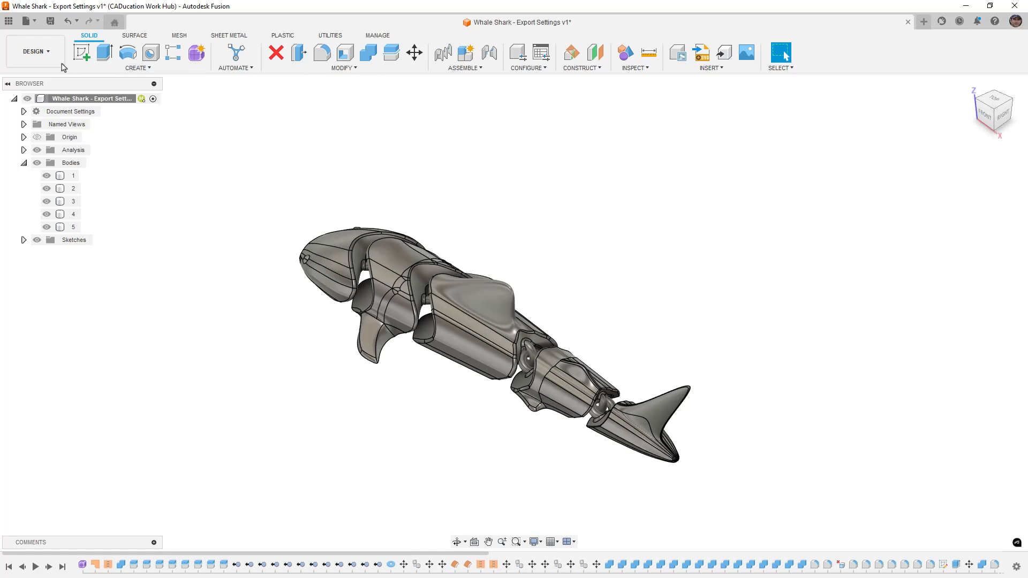
Step: Switch to the Manufacture workspace, start an additive setup to review its operation types, and cancel the setup
click(58, 61)
click(43, 174)
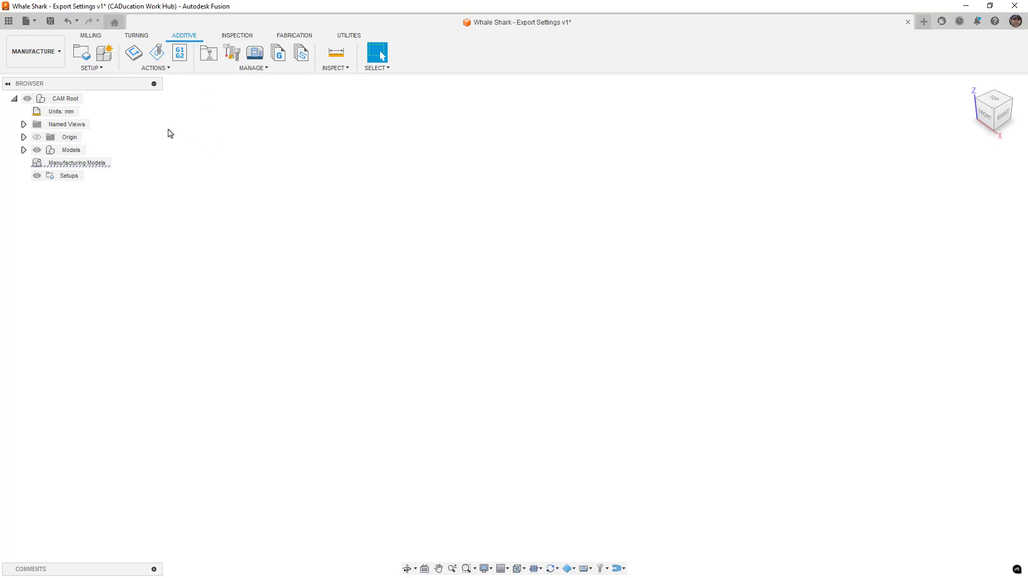
click(107, 71)
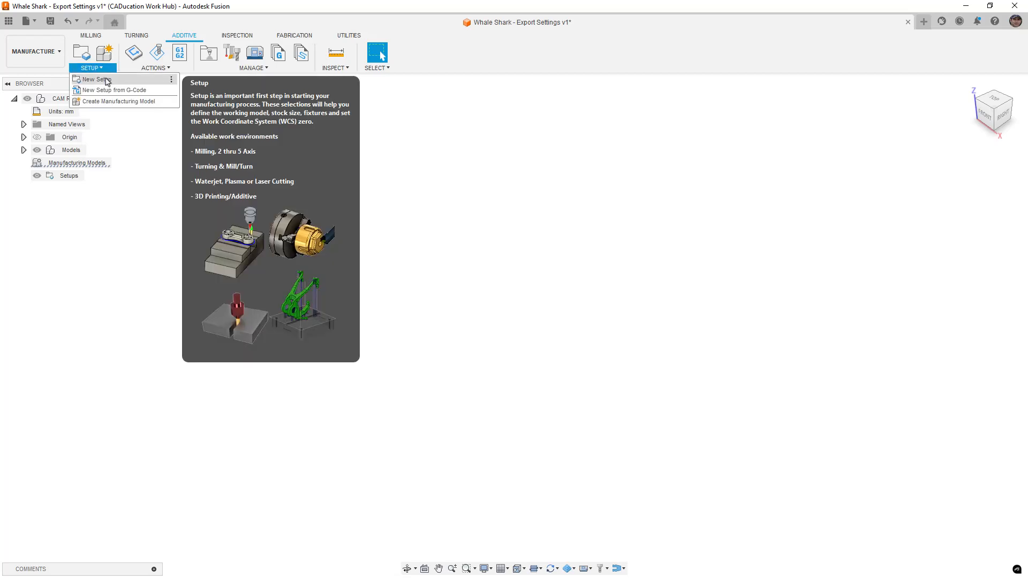
click(107, 80)
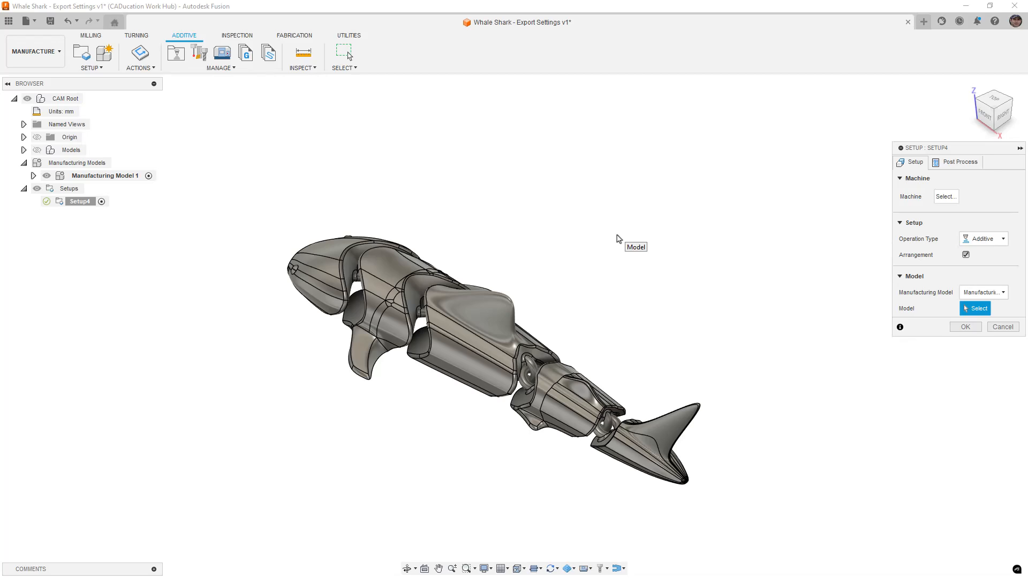
click(999, 240)
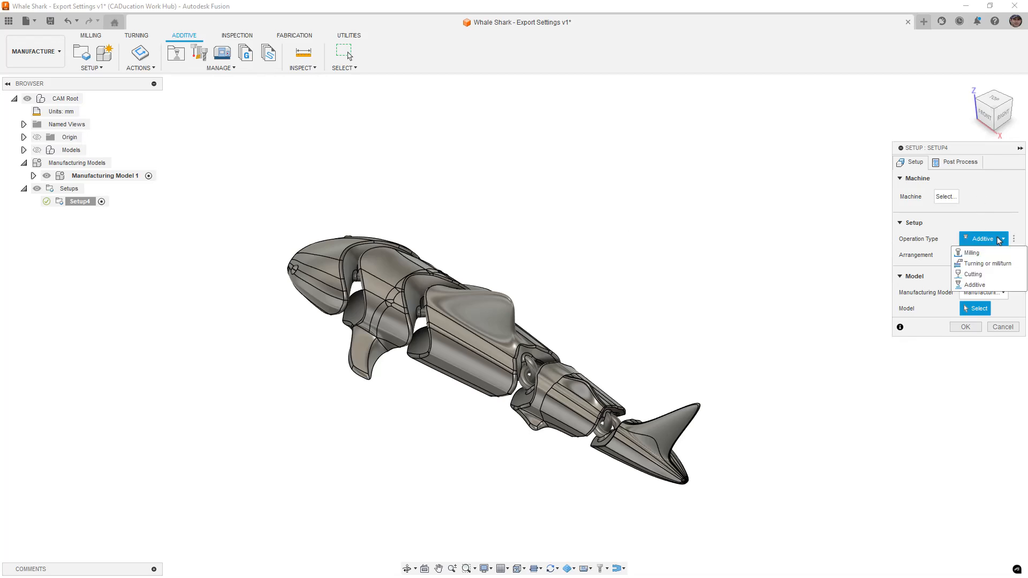
click(999, 240)
click(1009, 327)
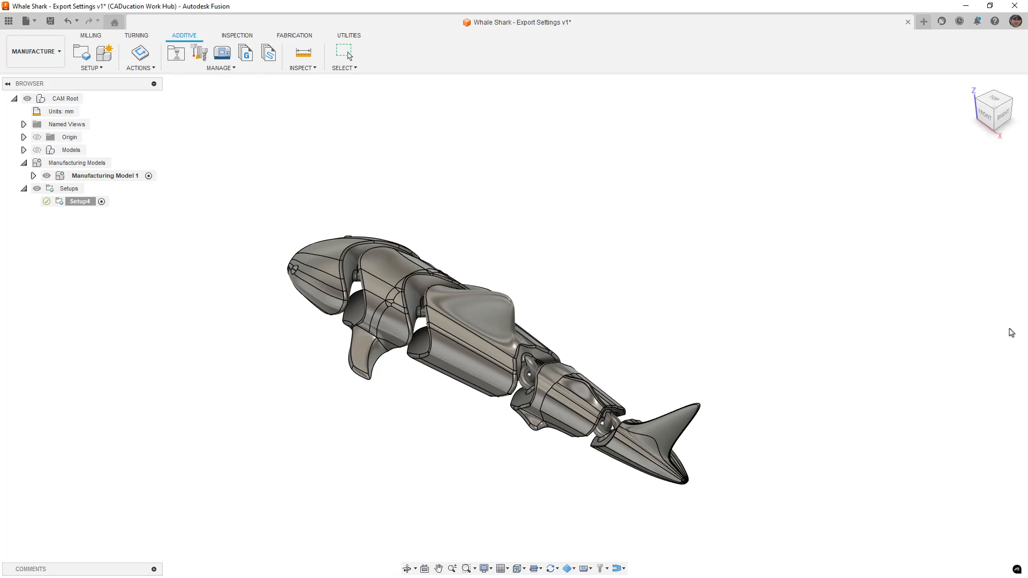
Step: Try a new milling setup with its operation type switched to Additive, and cancel it
click(91, 35)
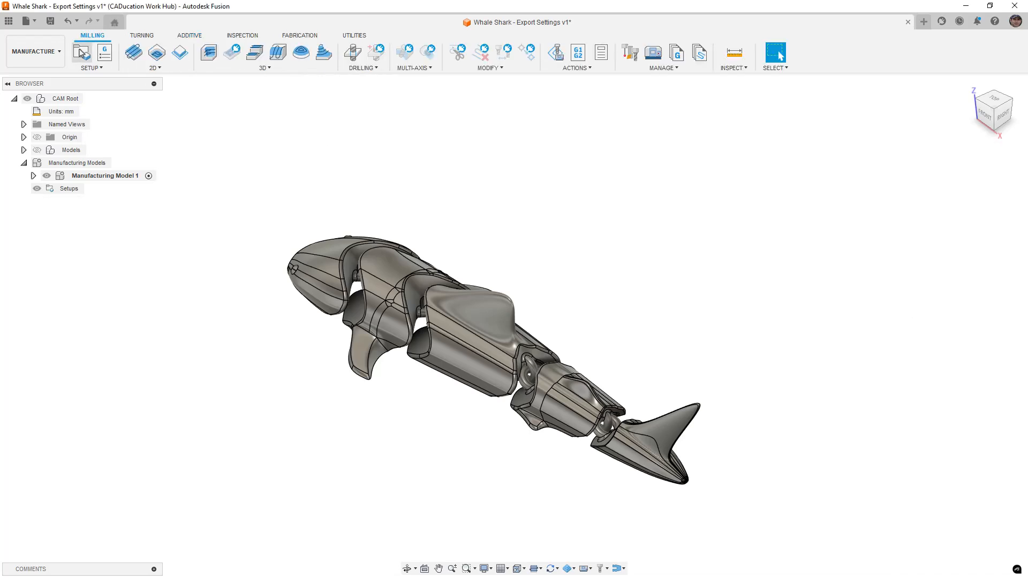
click(82, 52)
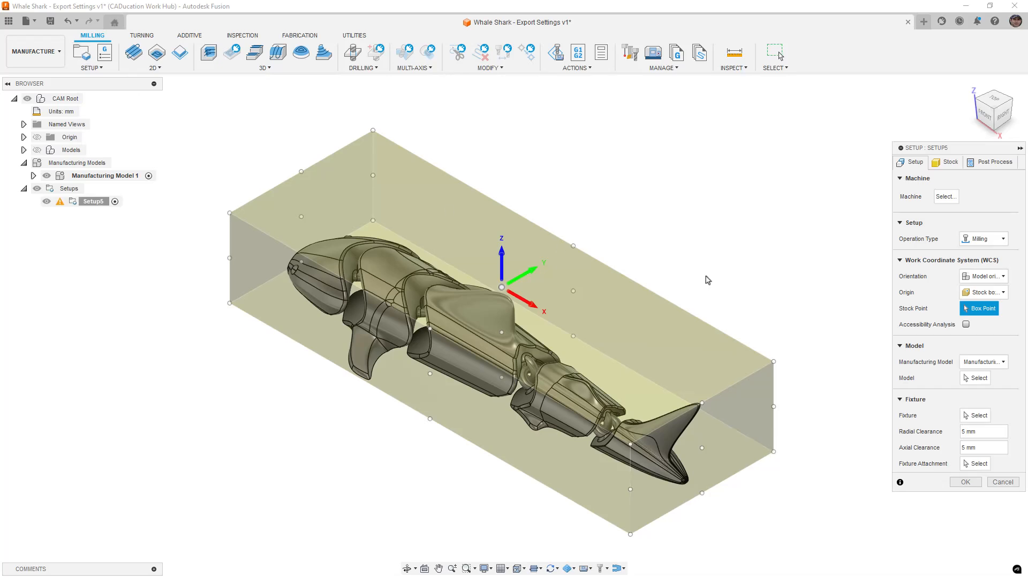
click(1000, 241)
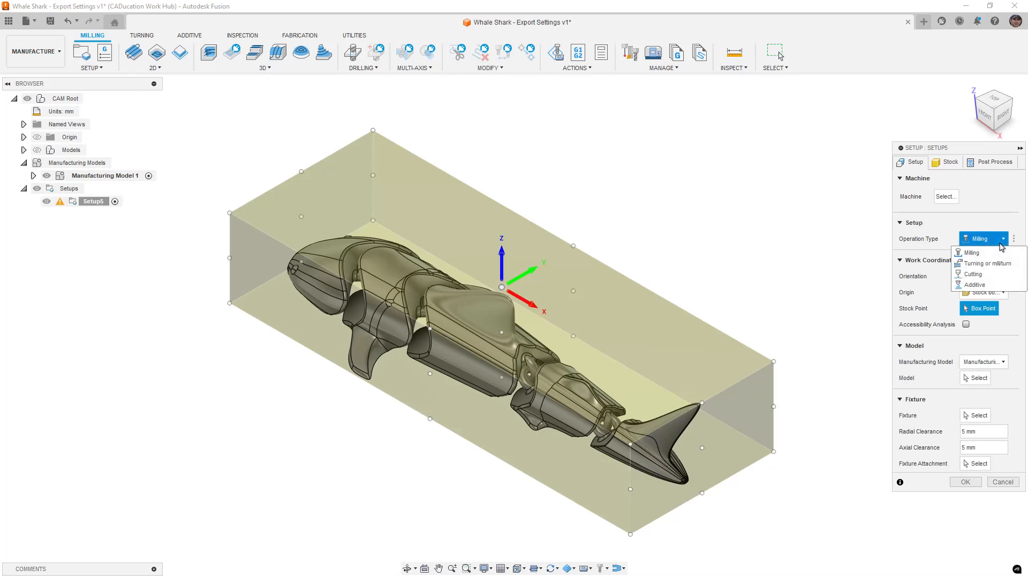
click(996, 288)
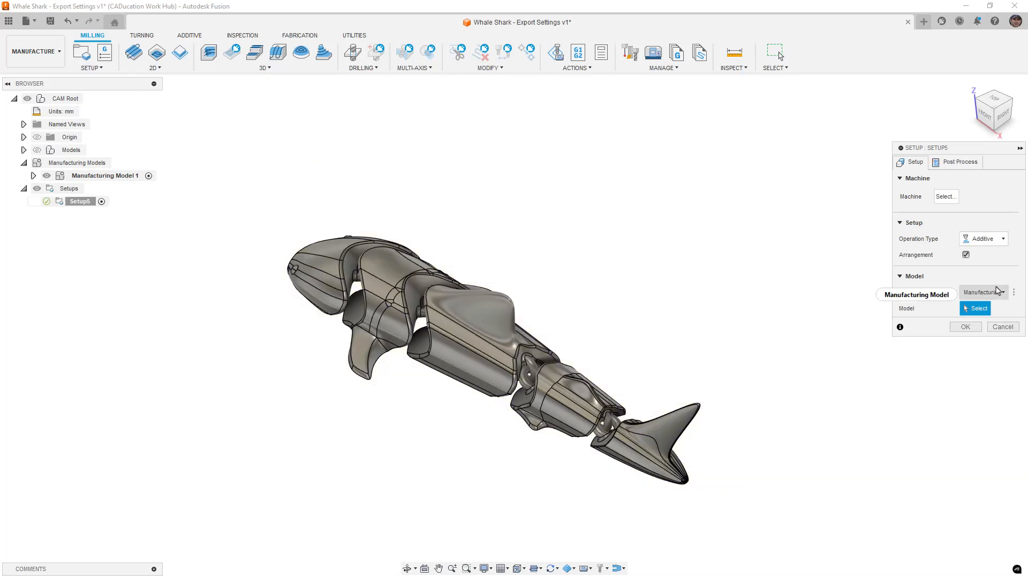
click(1003, 327)
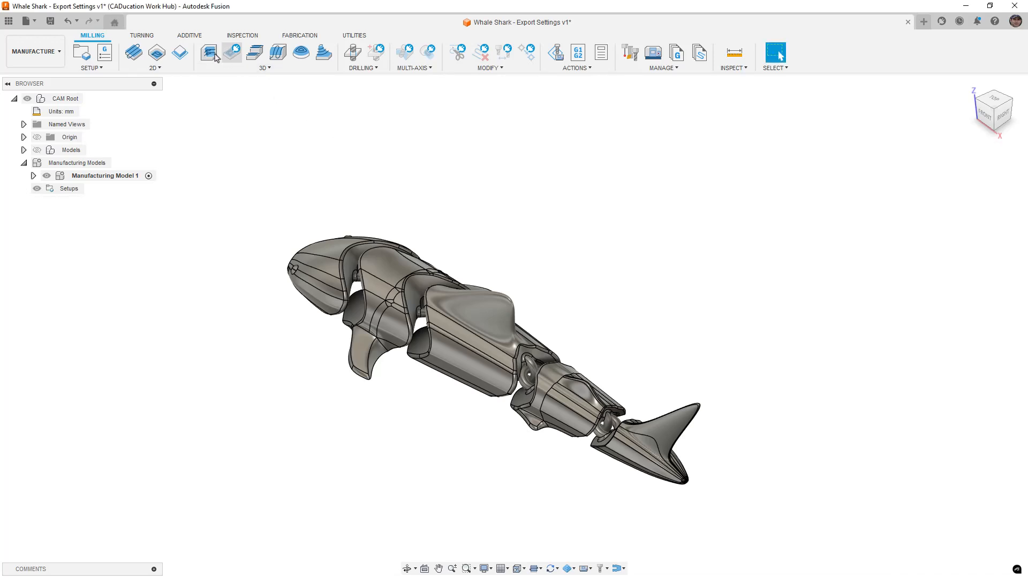
Step: Start a new additive setup and filter its machine library to FFF technology and the vendor Creality
click(189, 35)
click(83, 53)
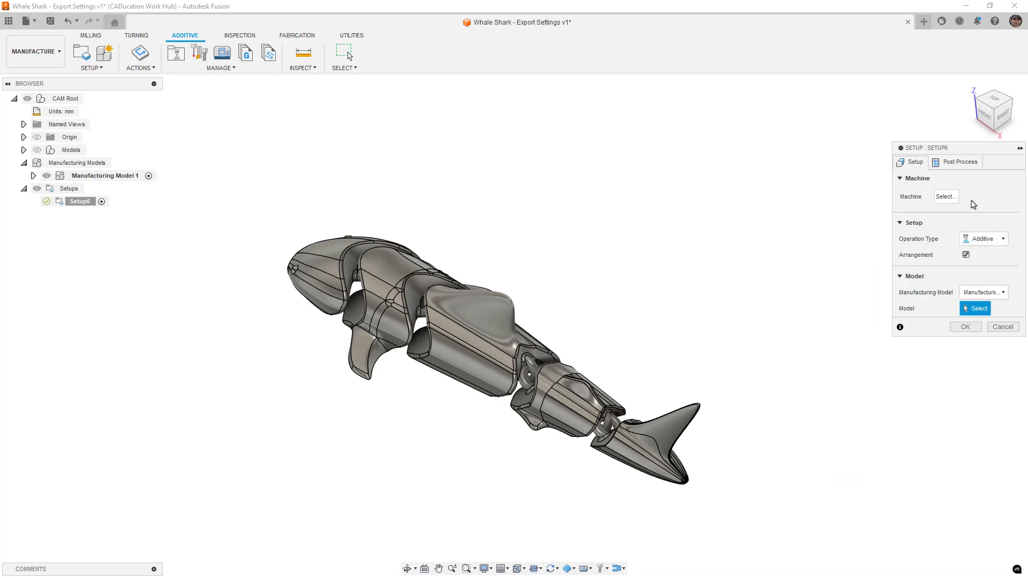
click(952, 198)
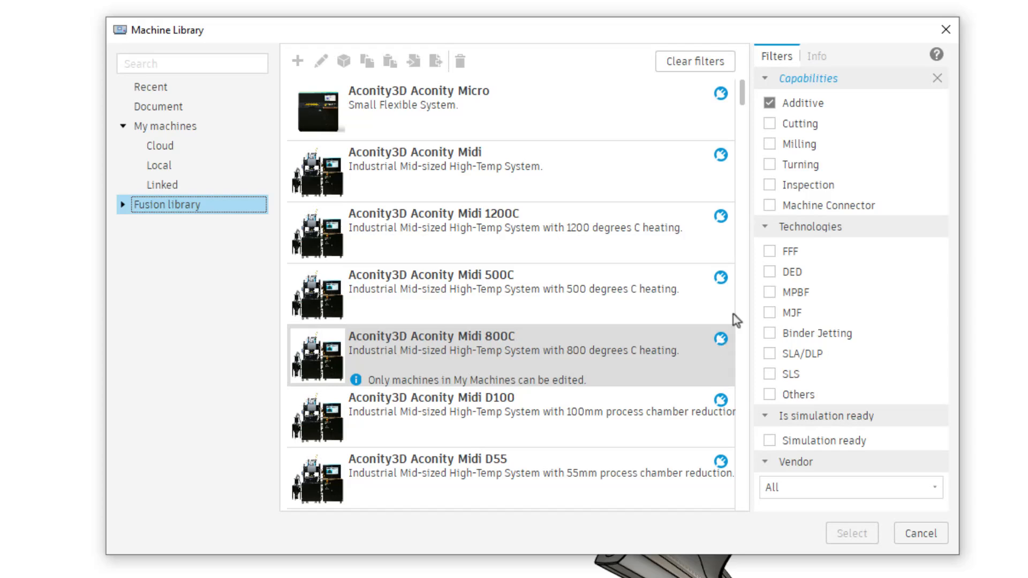
click(768, 253)
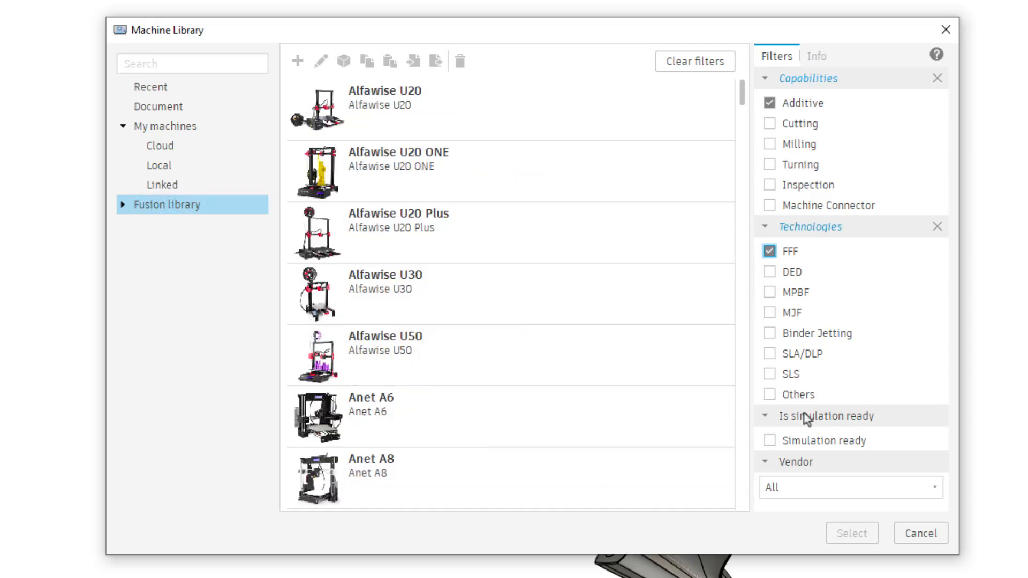
click(829, 492)
scroll(832, 571, down, 5)
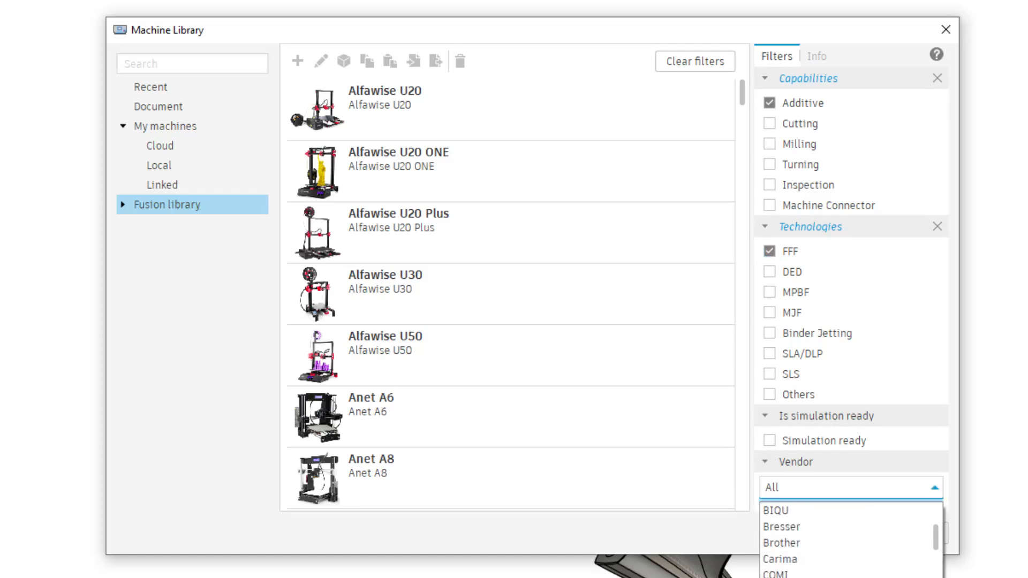
click(787, 577)
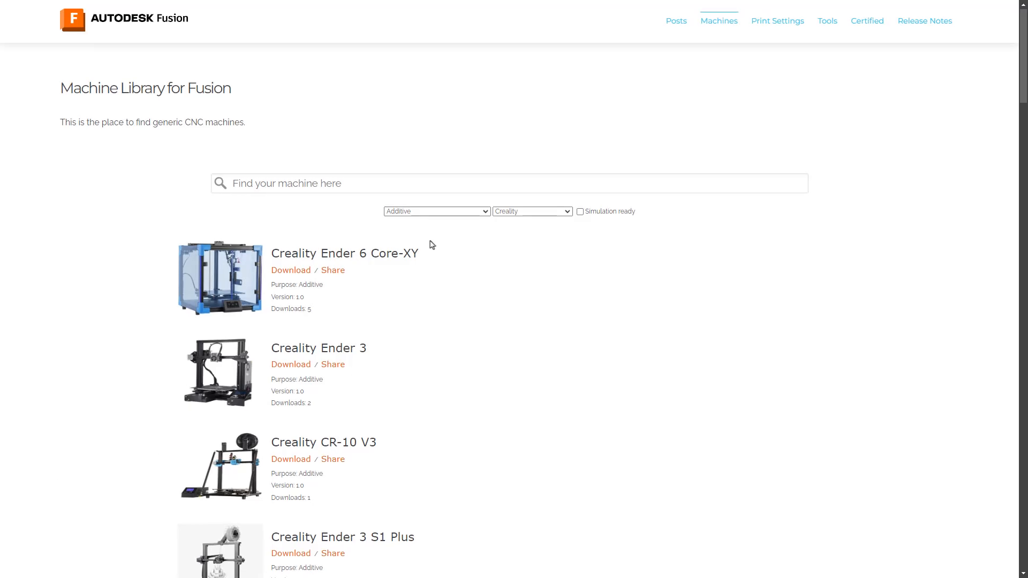
Step: Look through the Creality additive machines in the online Machine Library for Fusion
scroll(426, 266, down, 5)
scroll(428, 268, down, 6)
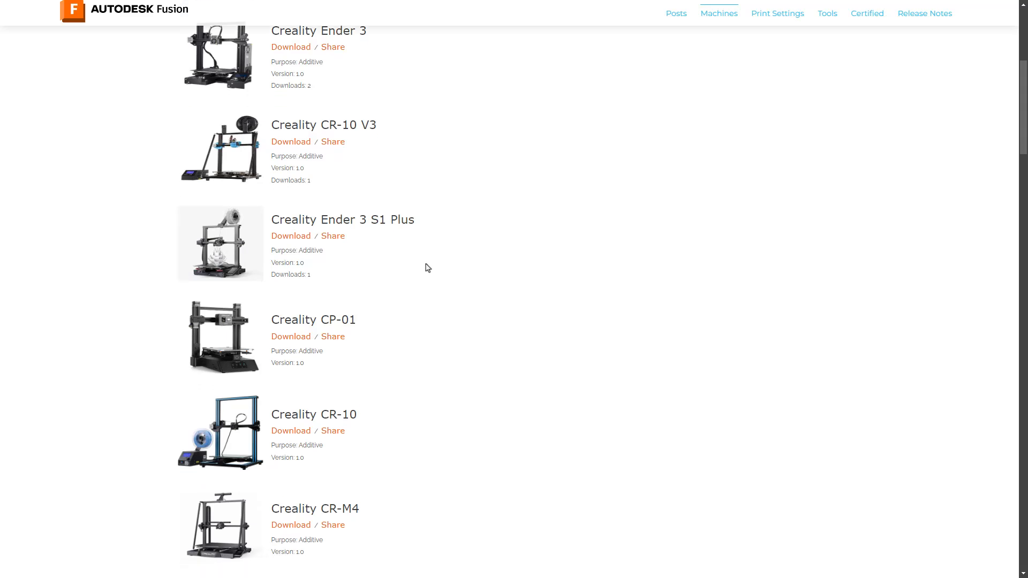
scroll(428, 268, down, 7)
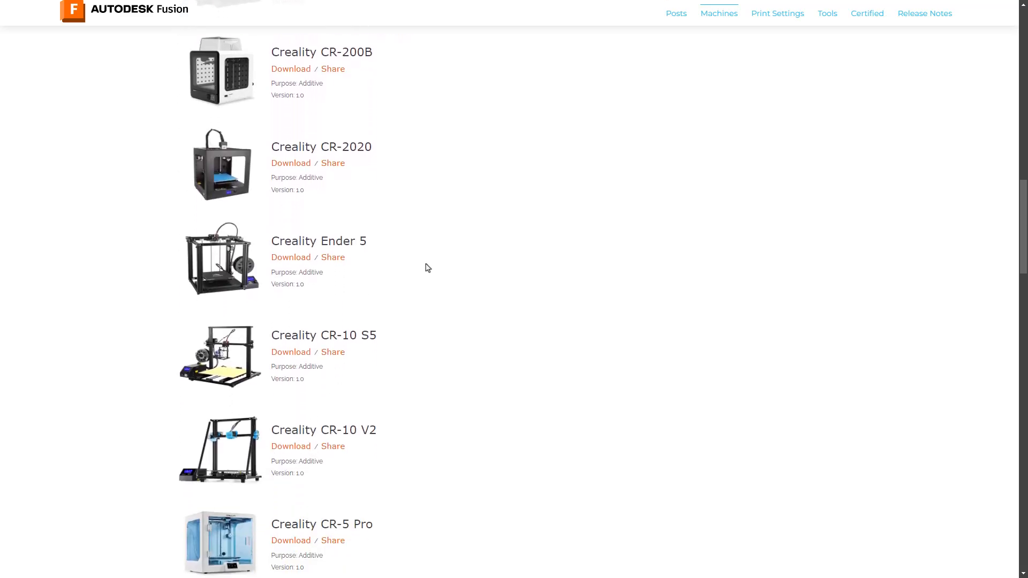
scroll(428, 268, down, 12)
scroll(427, 269, down, 7)
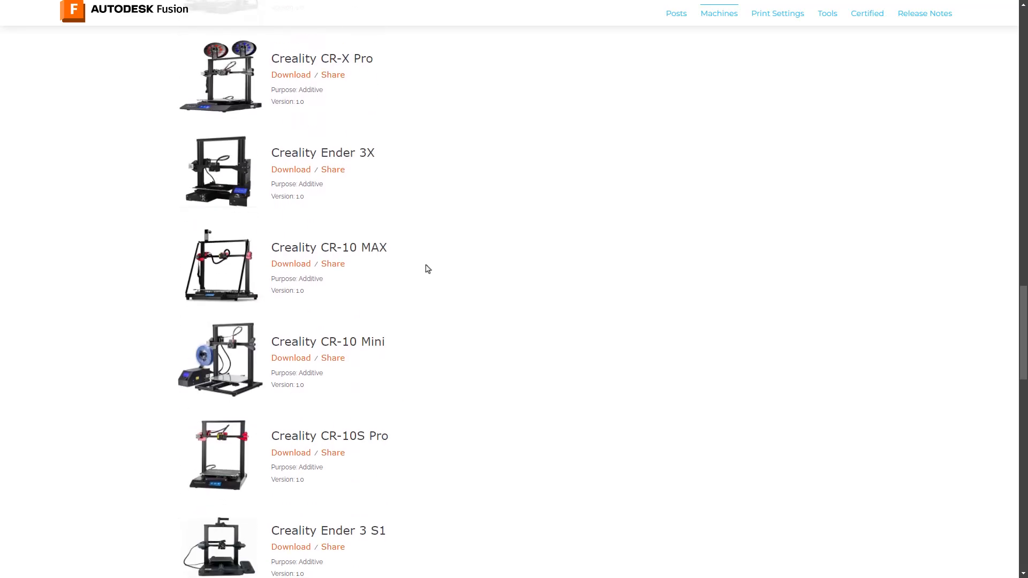
scroll(428, 269, down, 13)
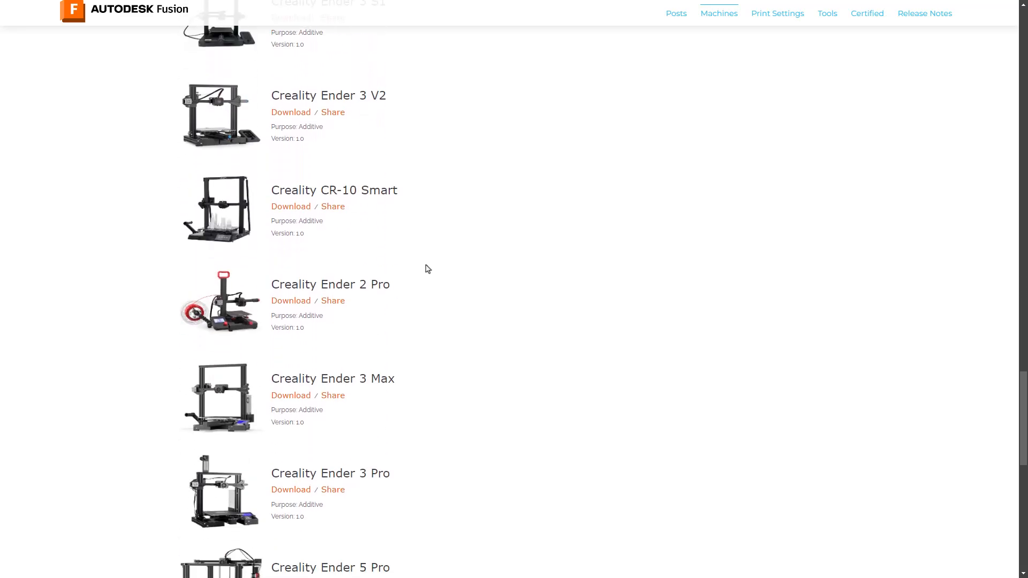
scroll(428, 270, down, 2)
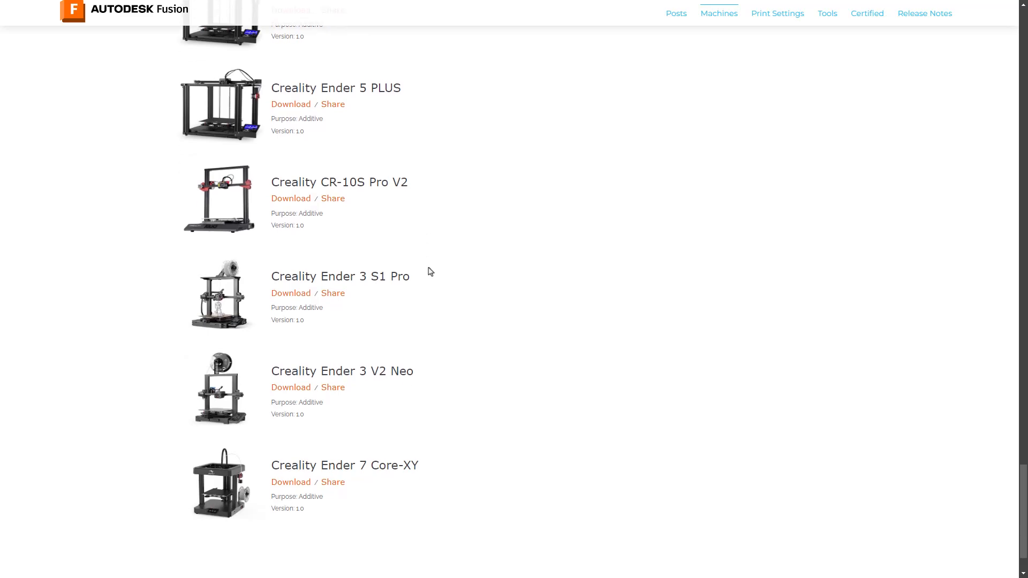
scroll(445, 279, up, 7)
scroll(448, 281, up, 20)
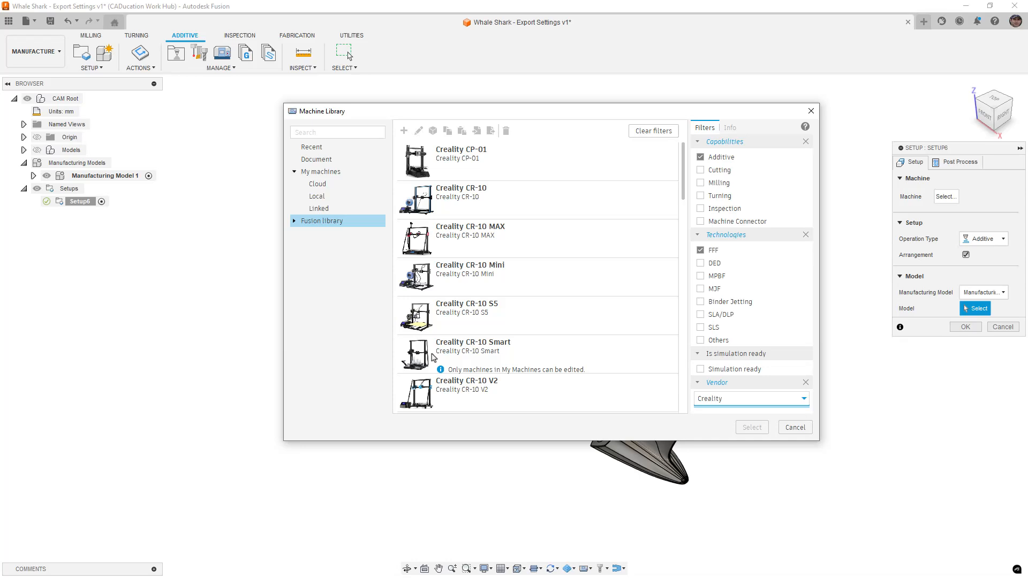
Step: Choose the Creality Ender 6 Core-XY as the machine for the additive setup
scroll(545, 308, down, 10)
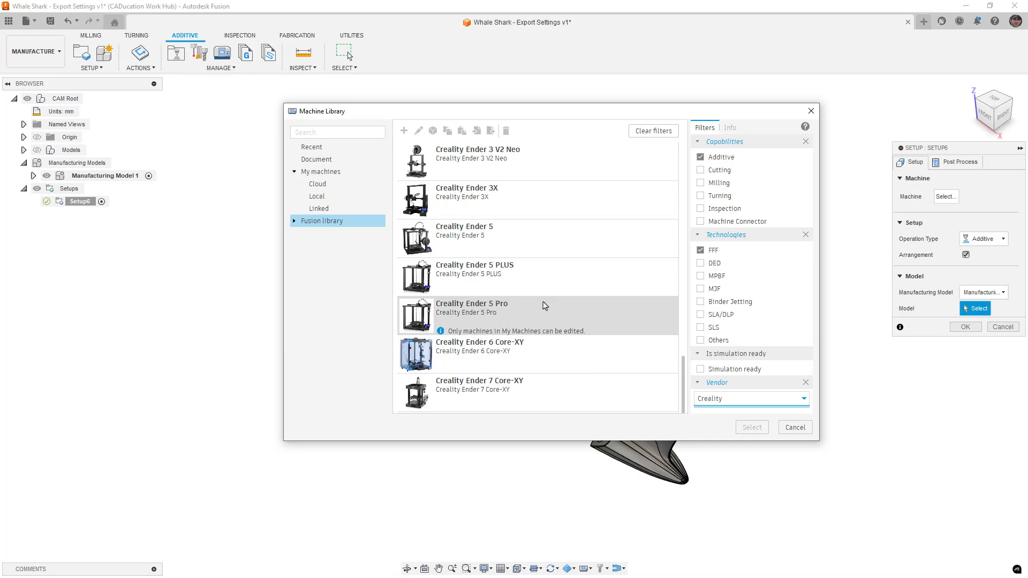
click(516, 352)
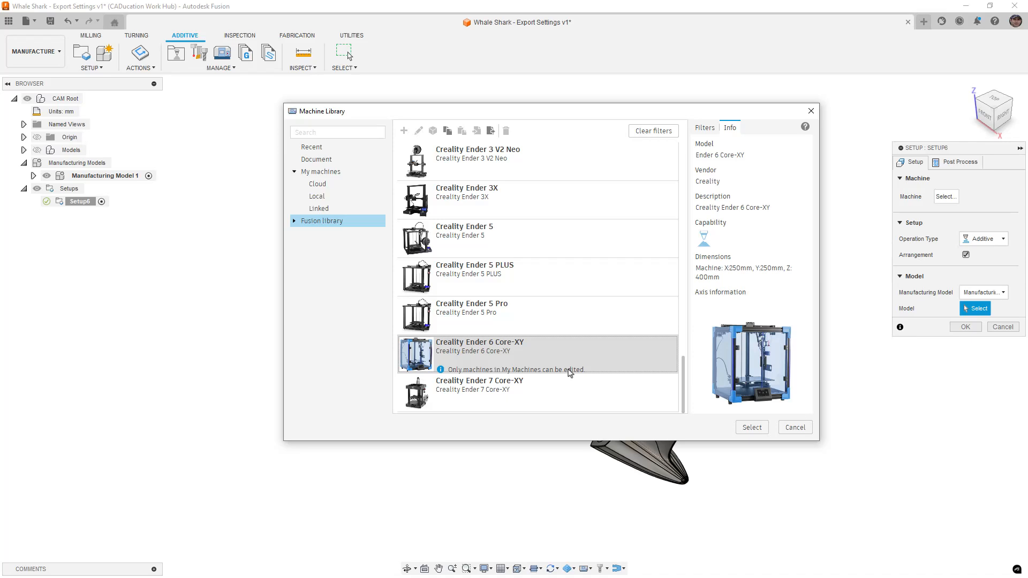
click(756, 428)
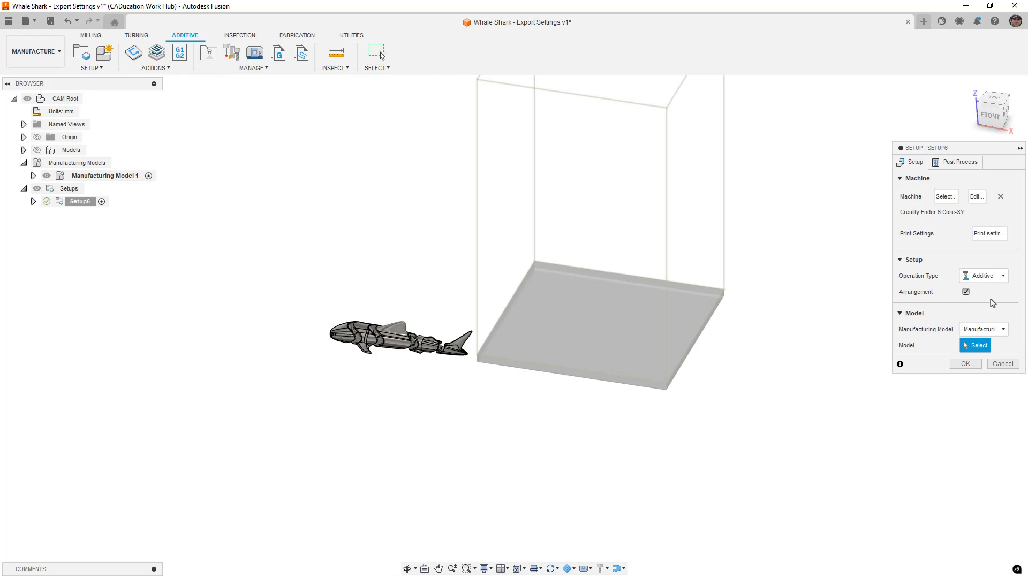
Step: Browse the Fusion library's print settings for the additive setup, filtered to FFF technology
click(989, 234)
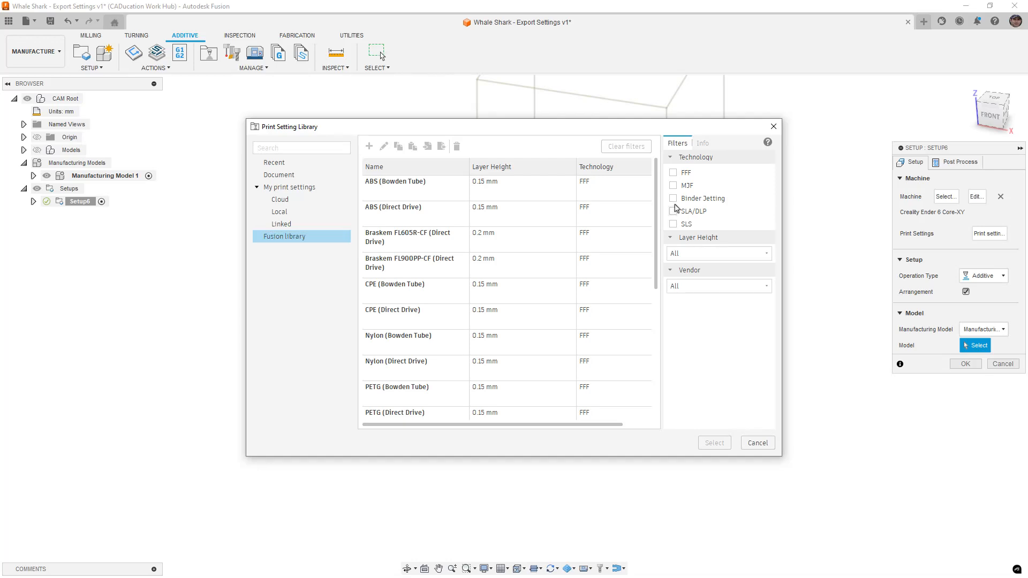
click(674, 174)
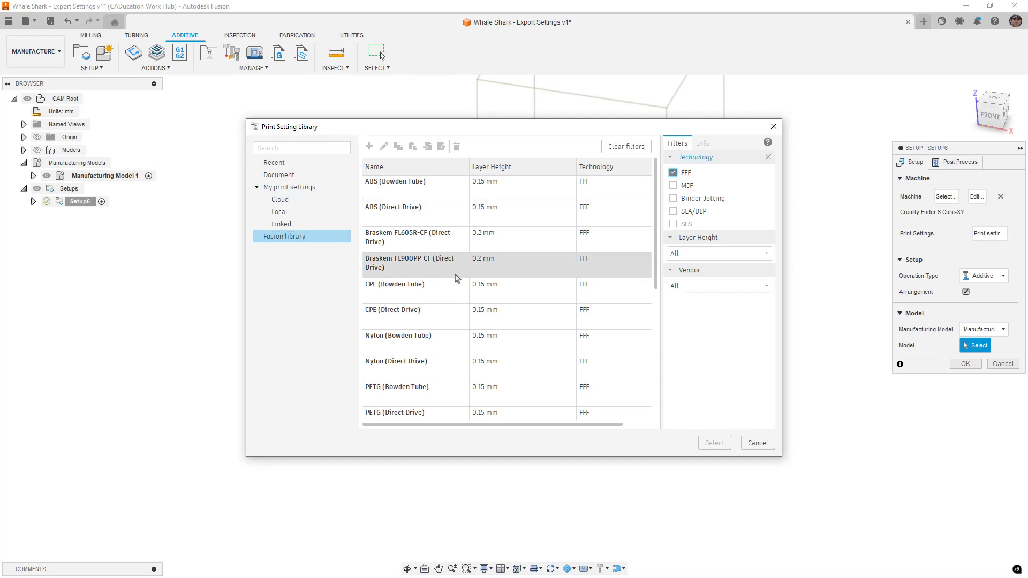
scroll(458, 289, down, 2)
scroll(464, 315, up, 2)
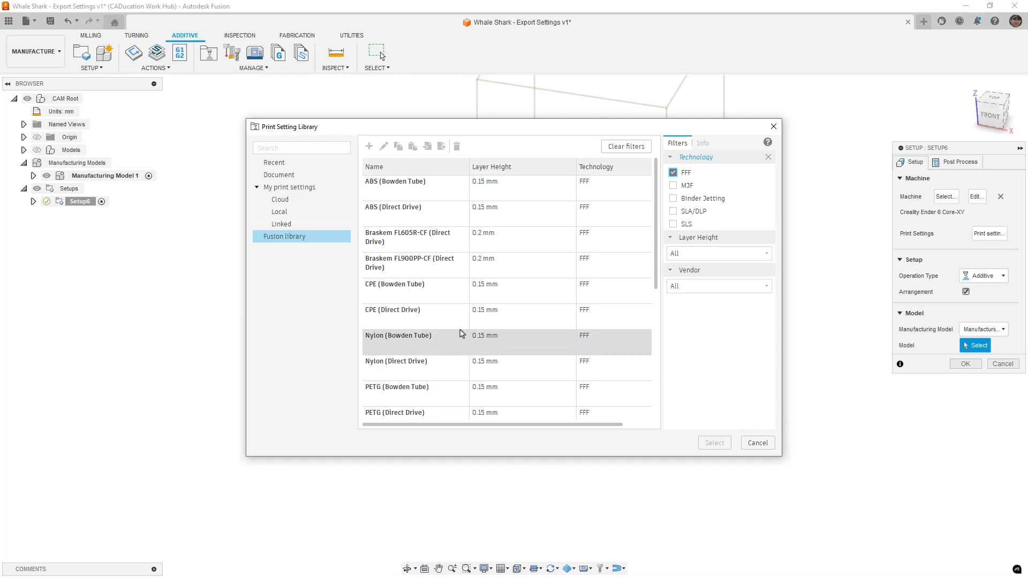
scroll(479, 335, down, 2)
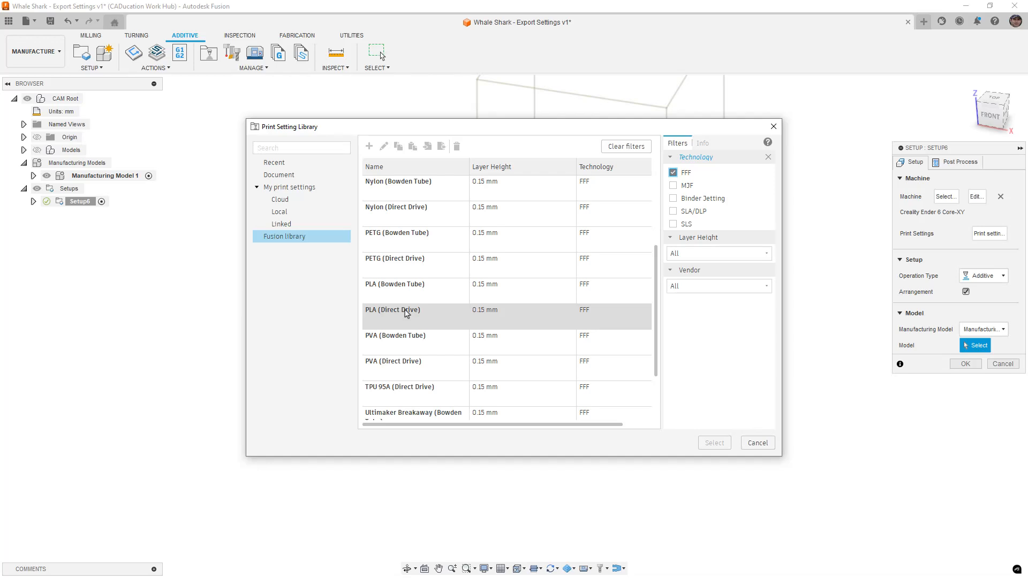
Step: Compare the PLA Bowden Tube and Direct Drive print settings and assign PLA (Bowden Tube) to the setup
click(412, 293)
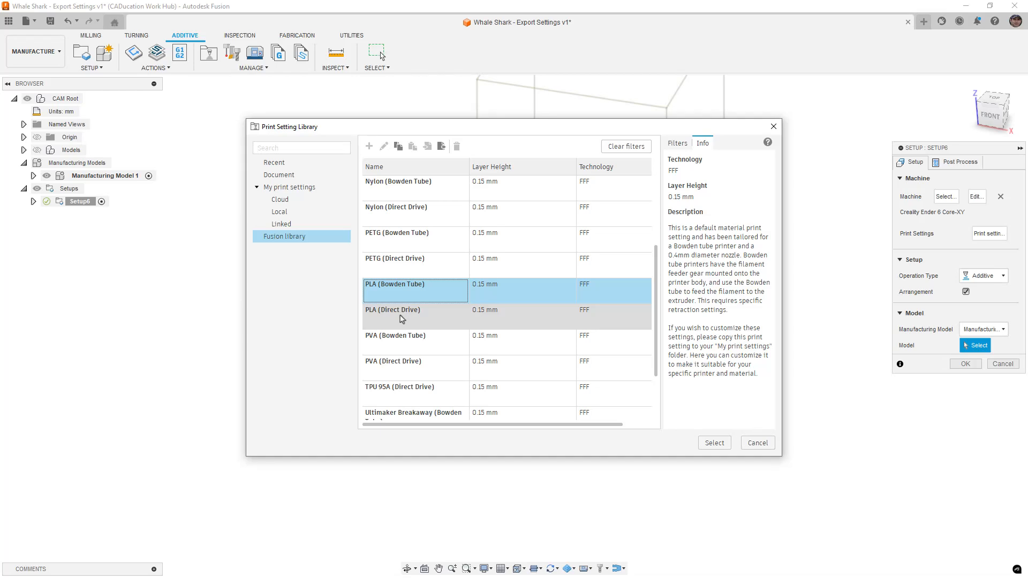
click(402, 318)
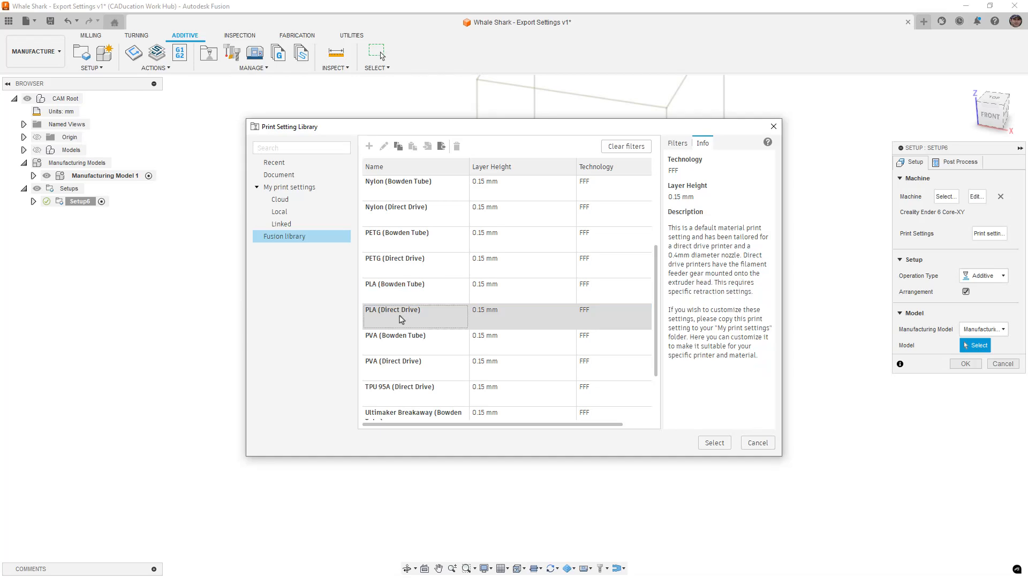
click(434, 295)
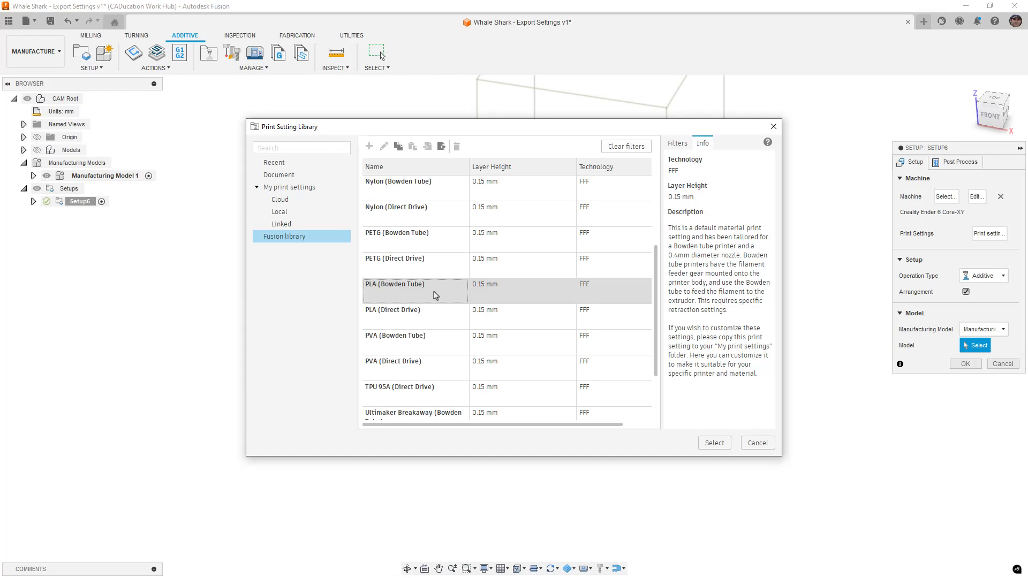
click(602, 289)
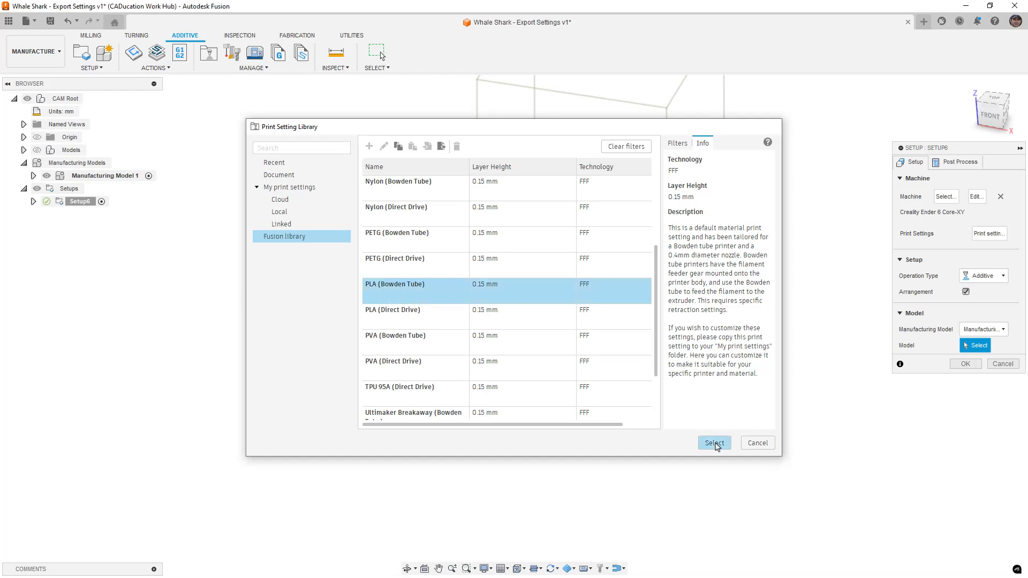
click(715, 443)
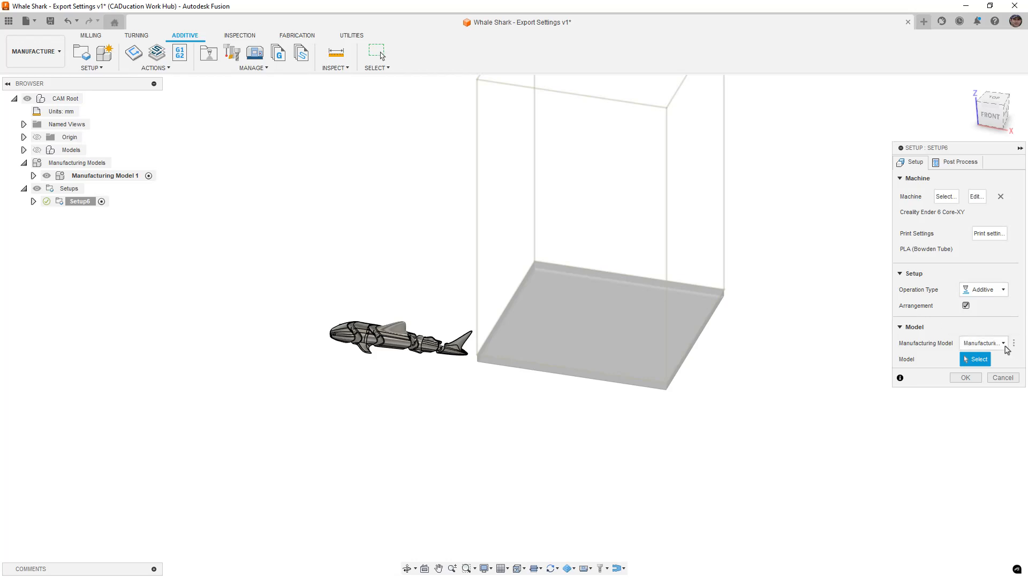
Step: Check the setup's manufacturing model and post process options, and create the additive setup using all models
click(1004, 345)
click(1005, 346)
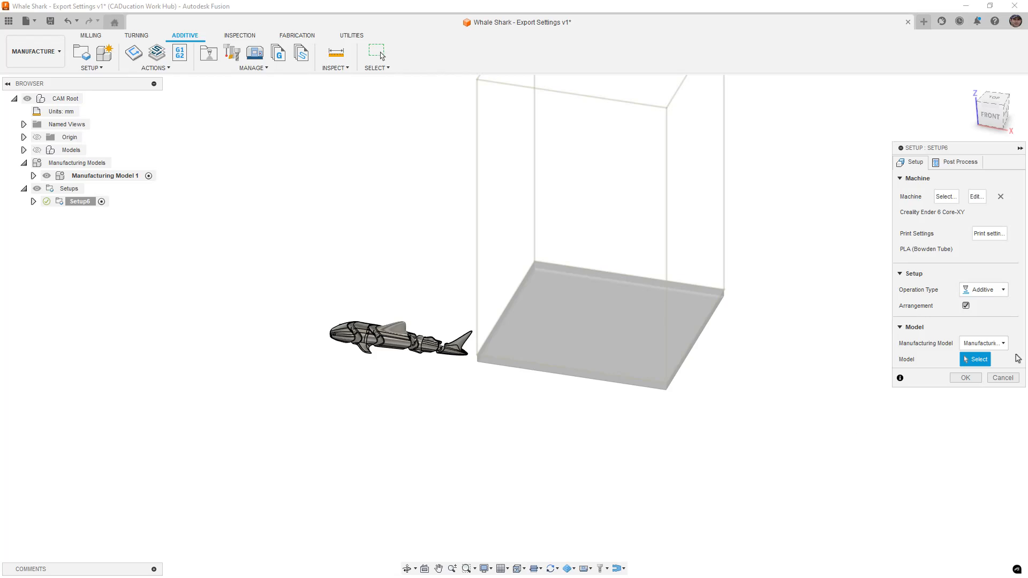
click(960, 164)
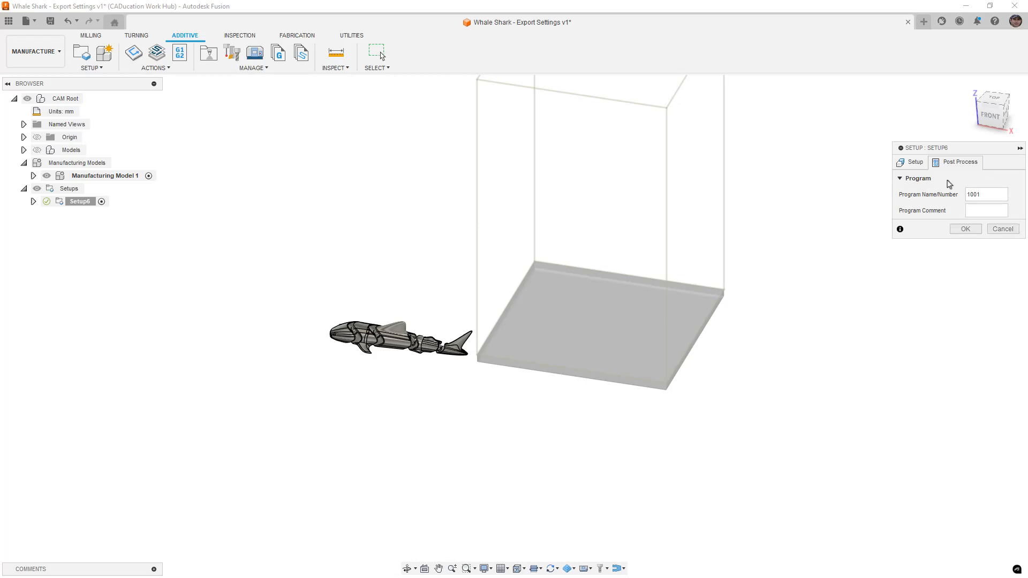
click(915, 165)
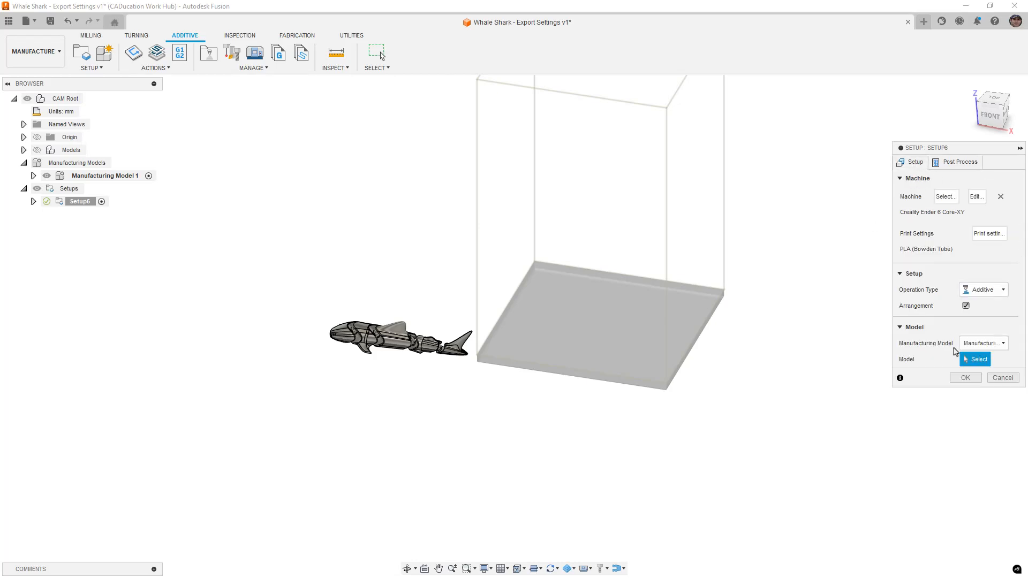
click(965, 378)
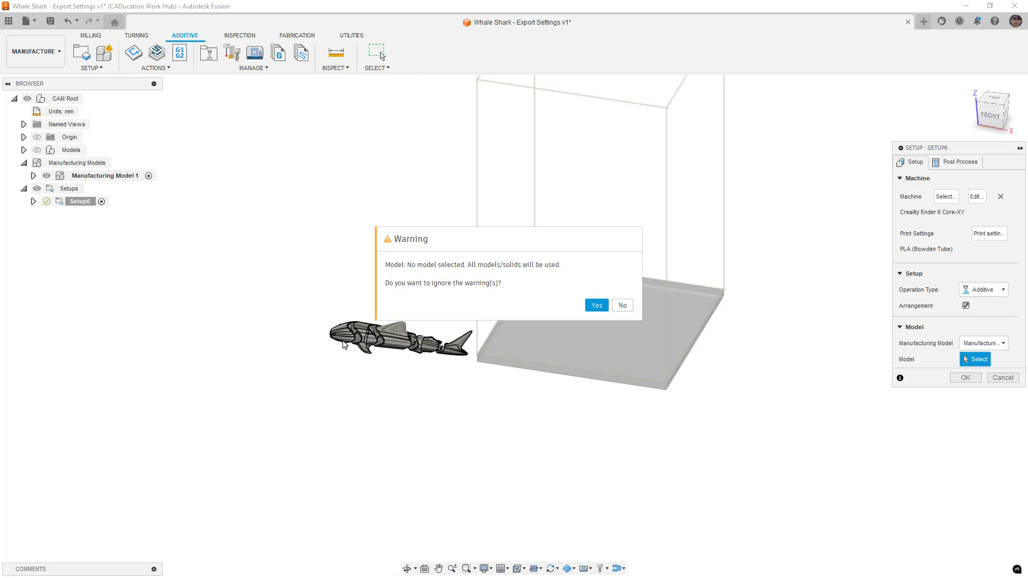
click(596, 307)
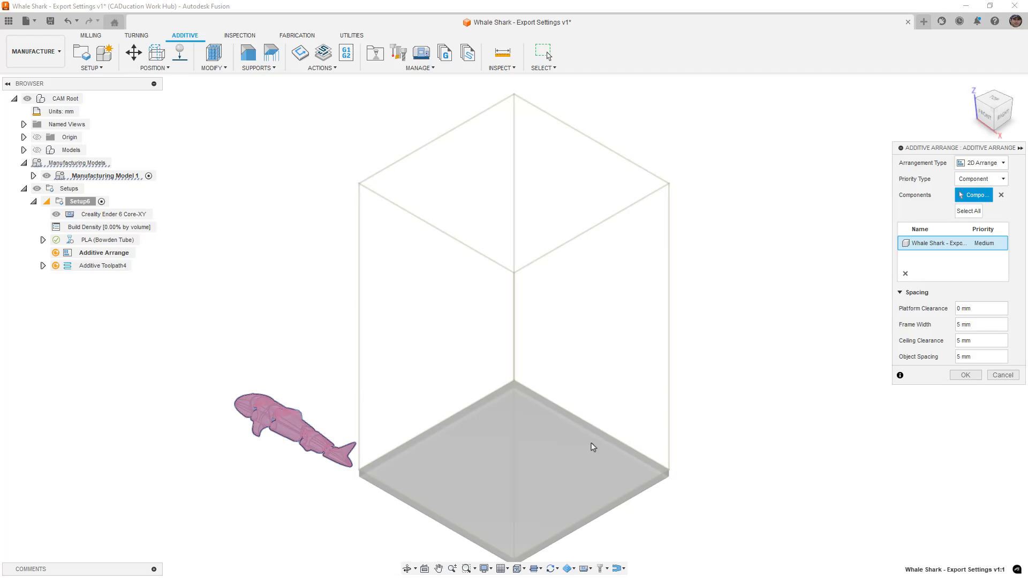
Step: Arrange the whale shark on the build platform with 2D Arrange, 0 mm platform clearance and 5 mm frame width, ceiling clearance and object spacing
click(999, 165)
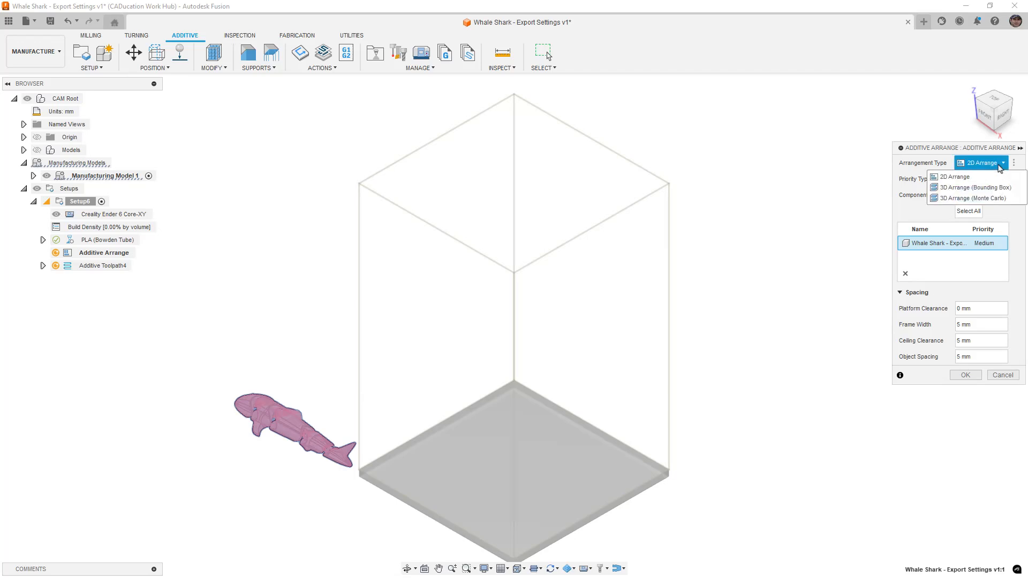
click(1000, 166)
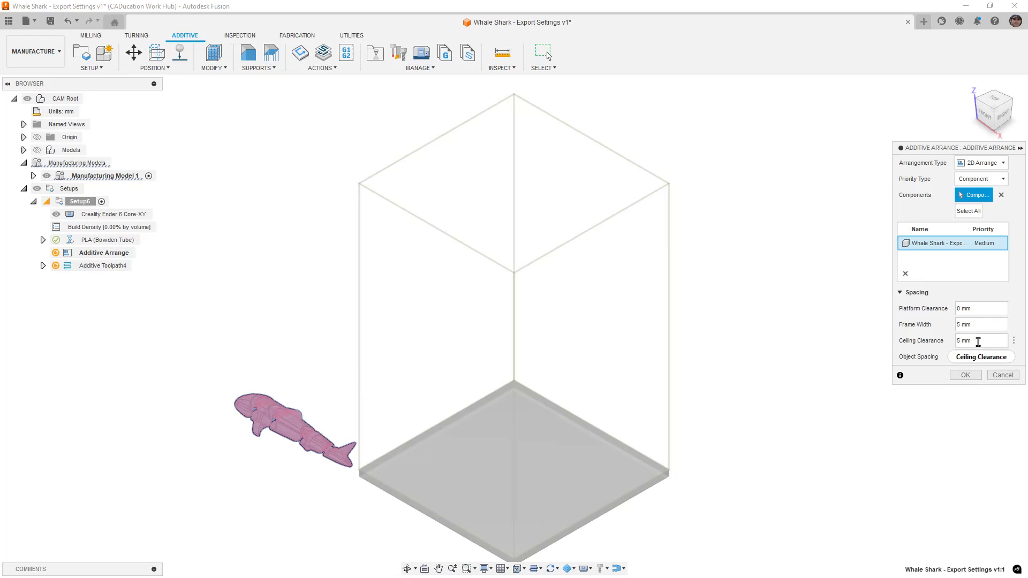
click(968, 376)
click(967, 375)
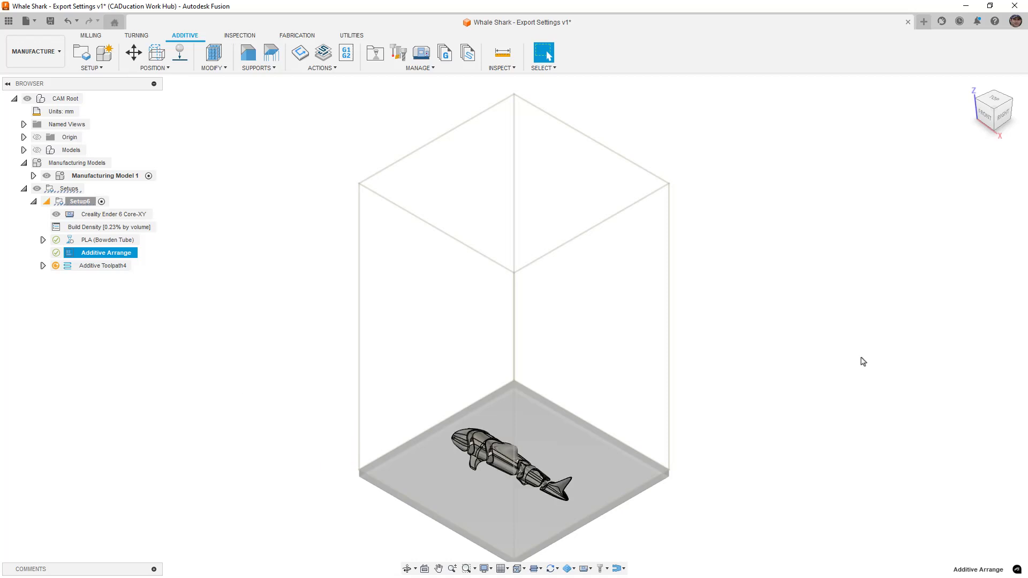
middle_drag(648, 359, 647, 343)
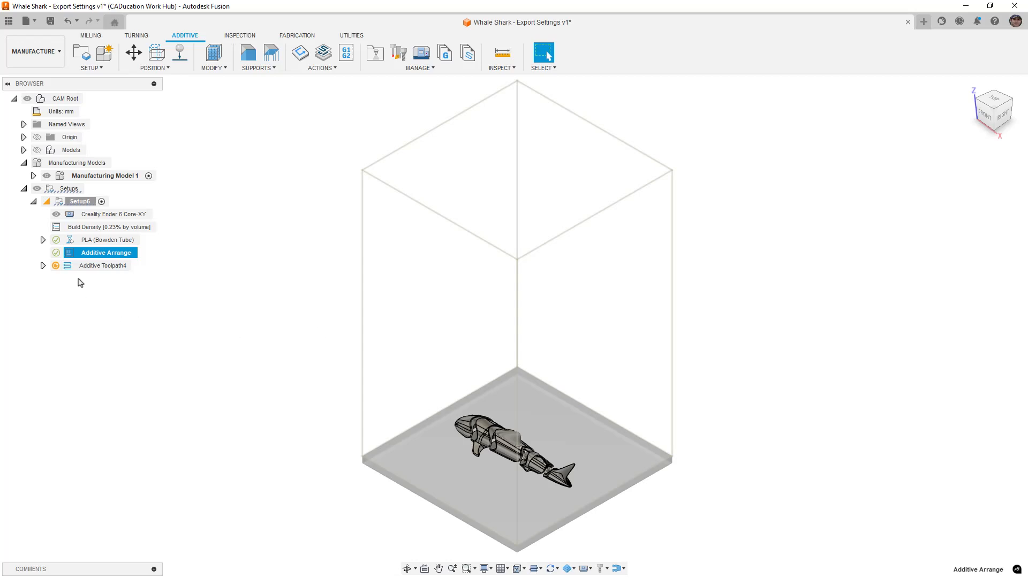
Step: Expand the setup's PLA (Bowden Tube) print setting, check the Normal preset's options, and open the print setting for editing
click(43, 240)
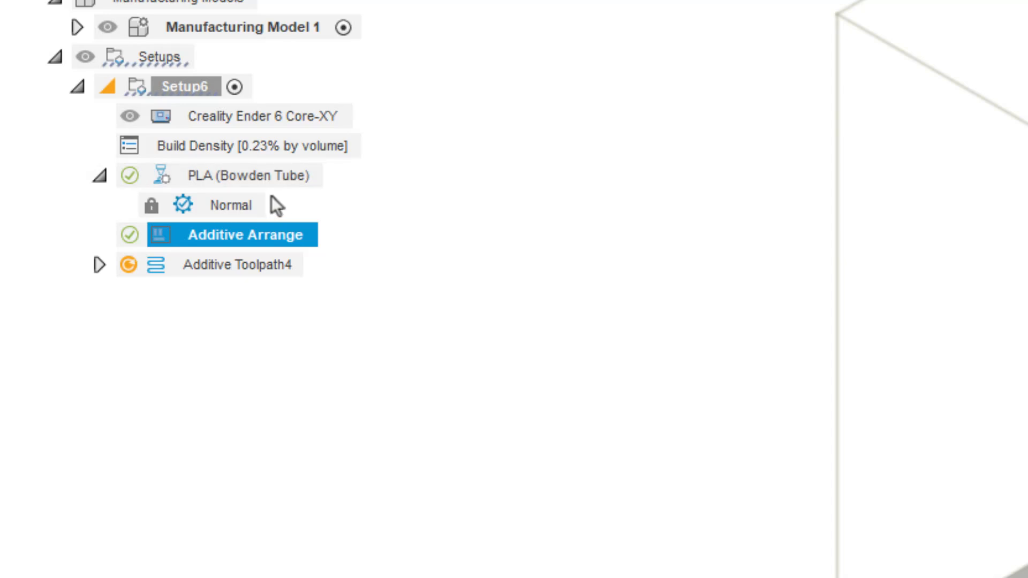
right_click(228, 205)
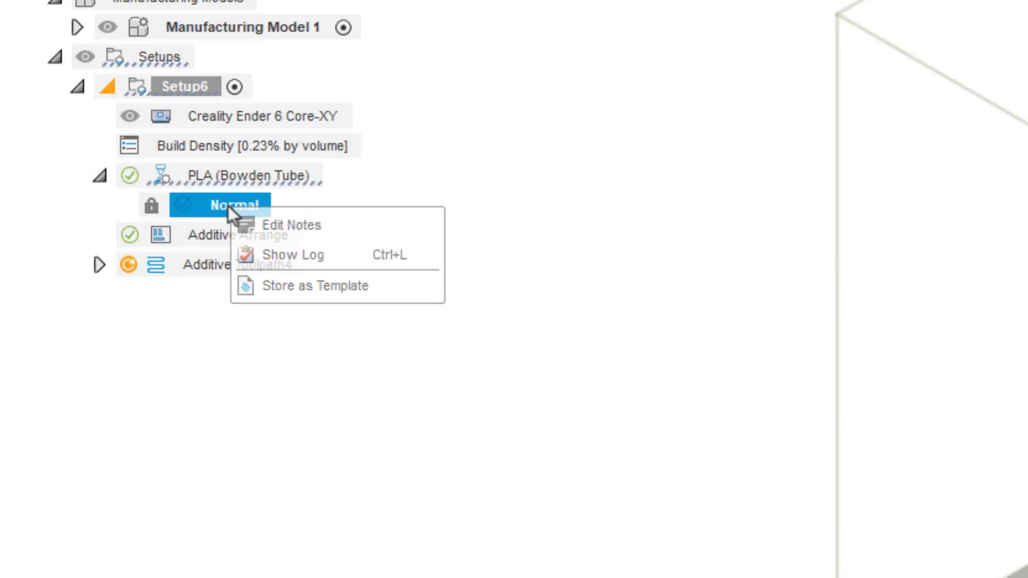
click(256, 173)
right_click(255, 174)
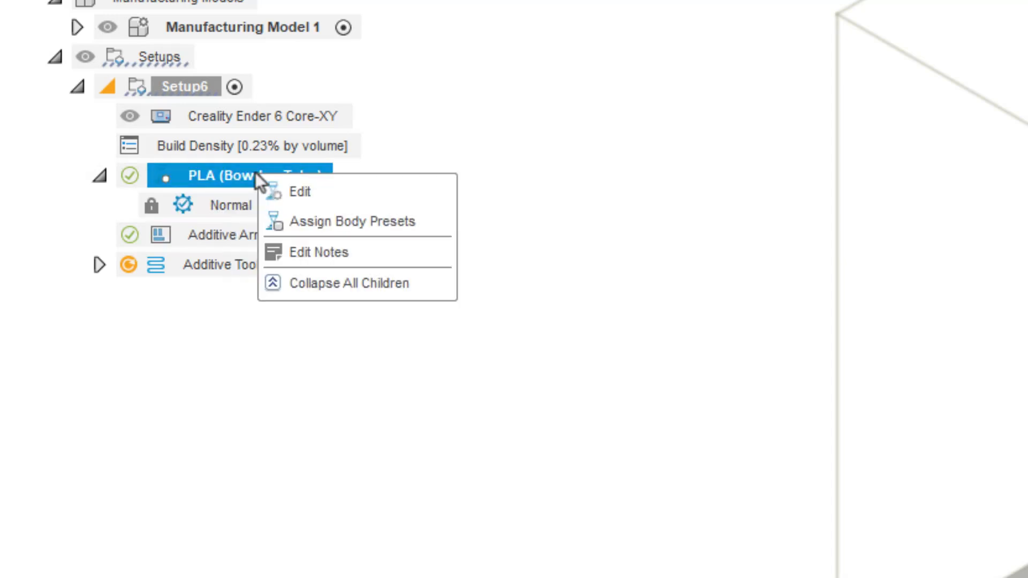
click(314, 193)
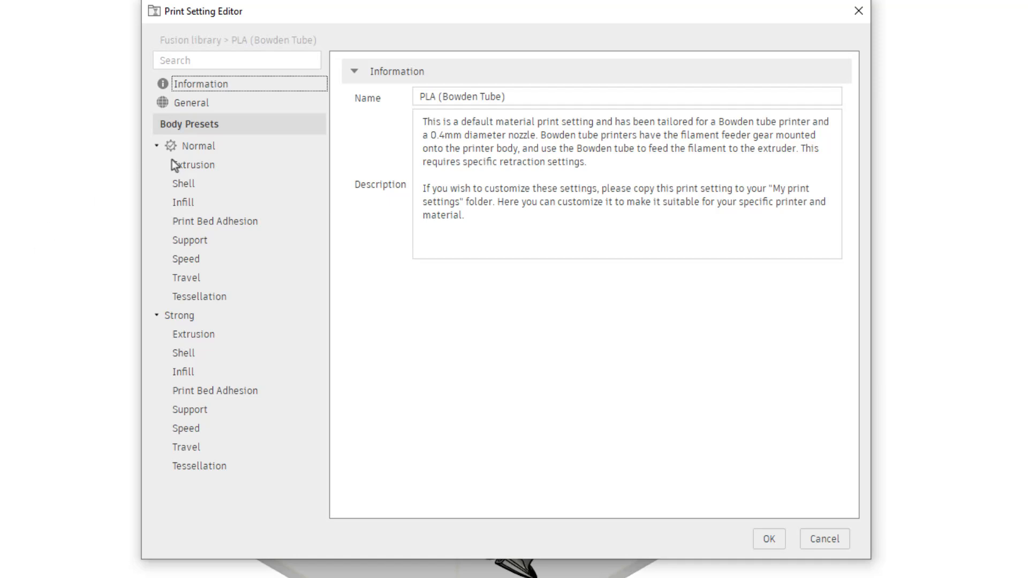
Step: In the general print settings, set the print bed temperature to 60 °C and the layer height to 0.2 mm
click(188, 109)
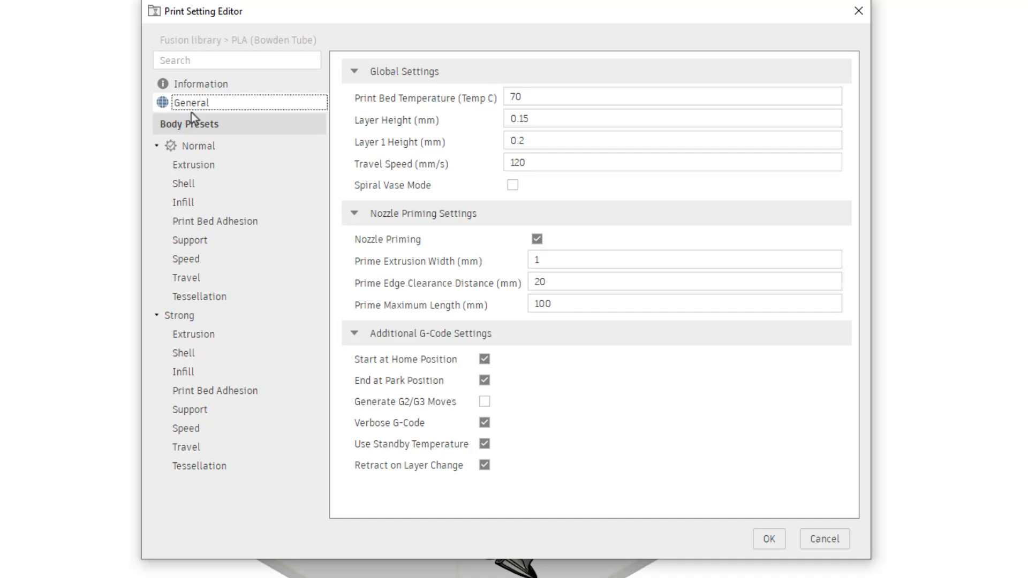
double_click(534, 98)
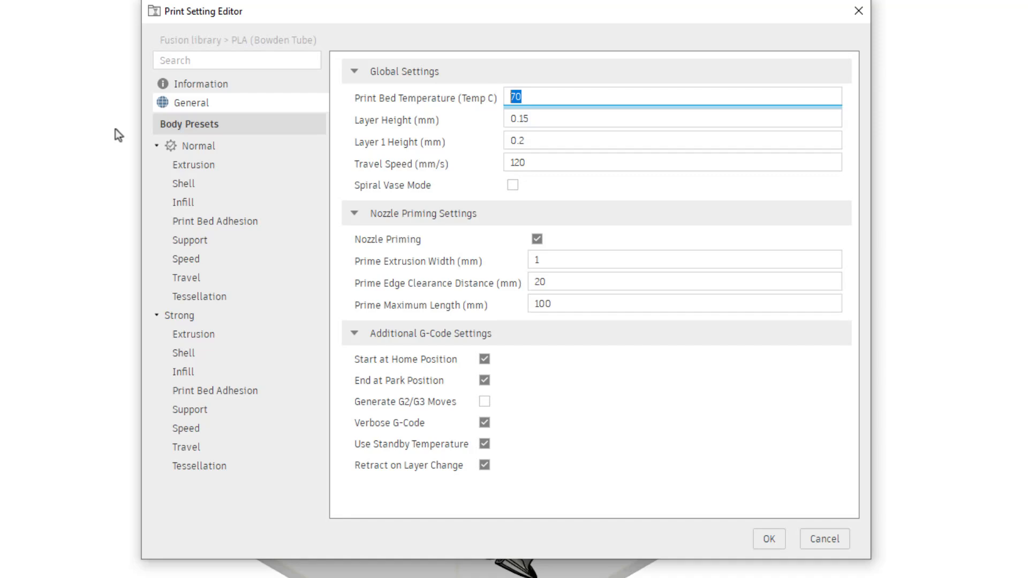
text(60)
key(Tab)
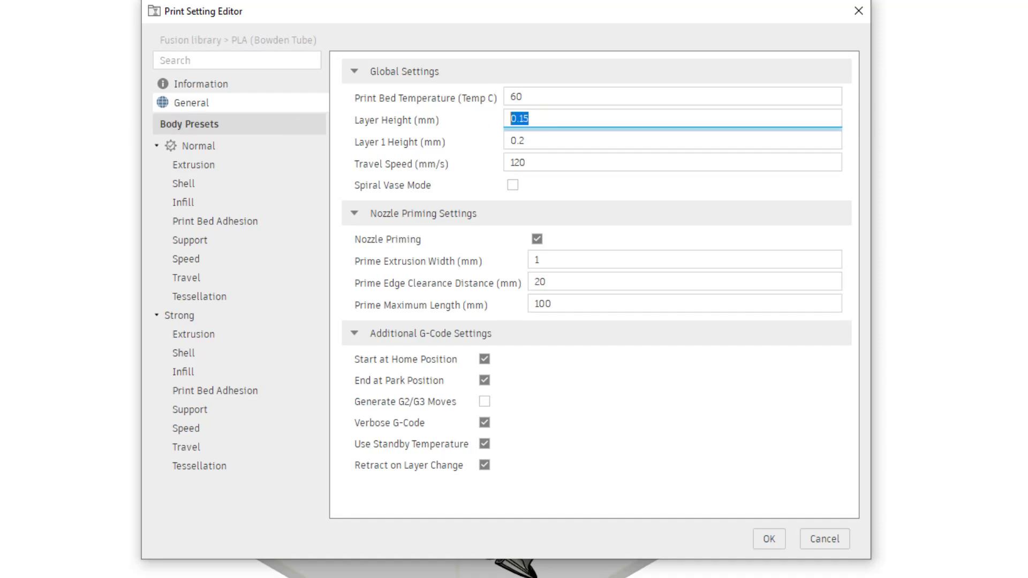
key(BackSpace)
text(0)
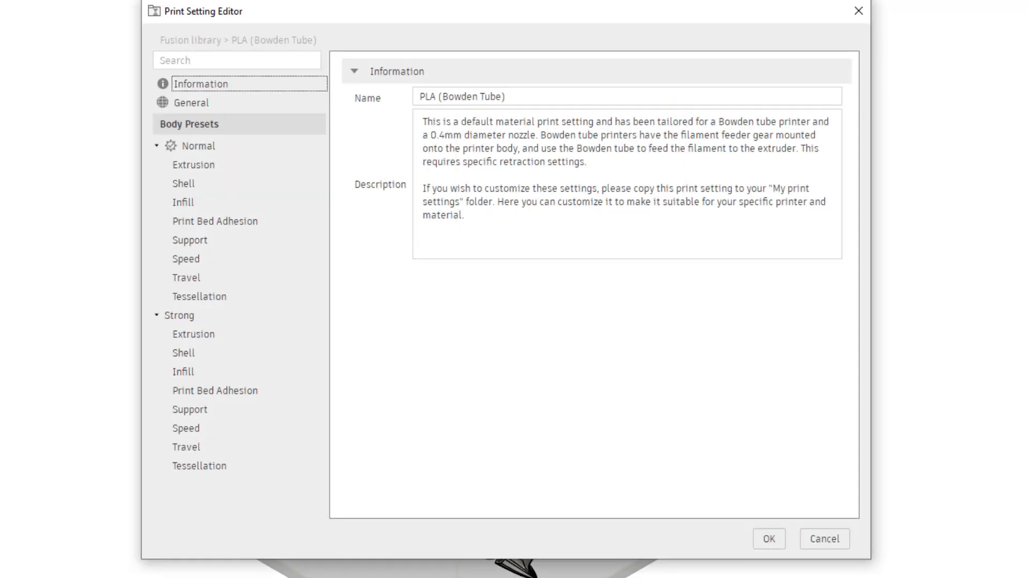
Step: Set the Layer 1 Height in the general print settings to 0.28 mm
click(202, 153)
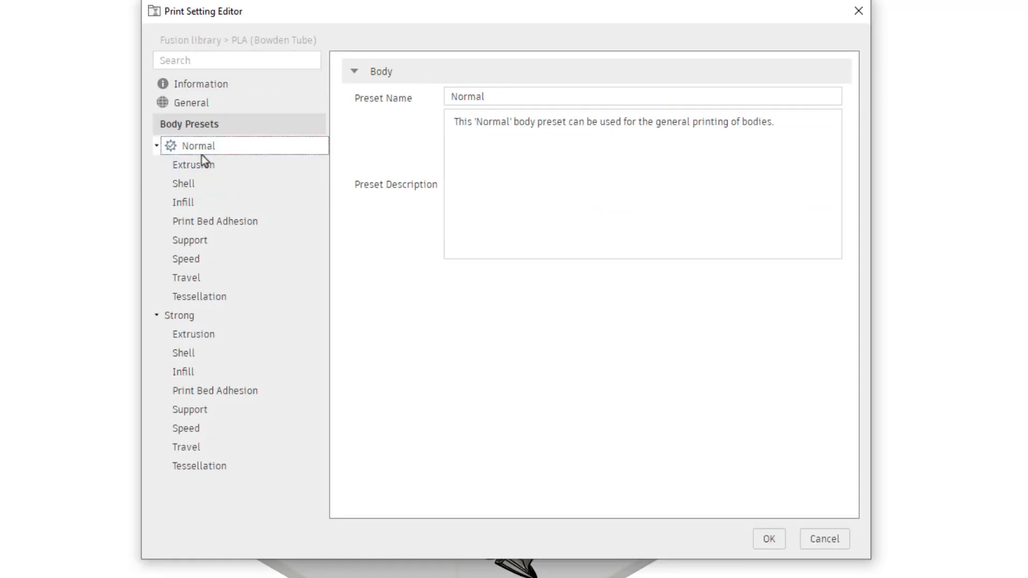
click(208, 108)
click(557, 142)
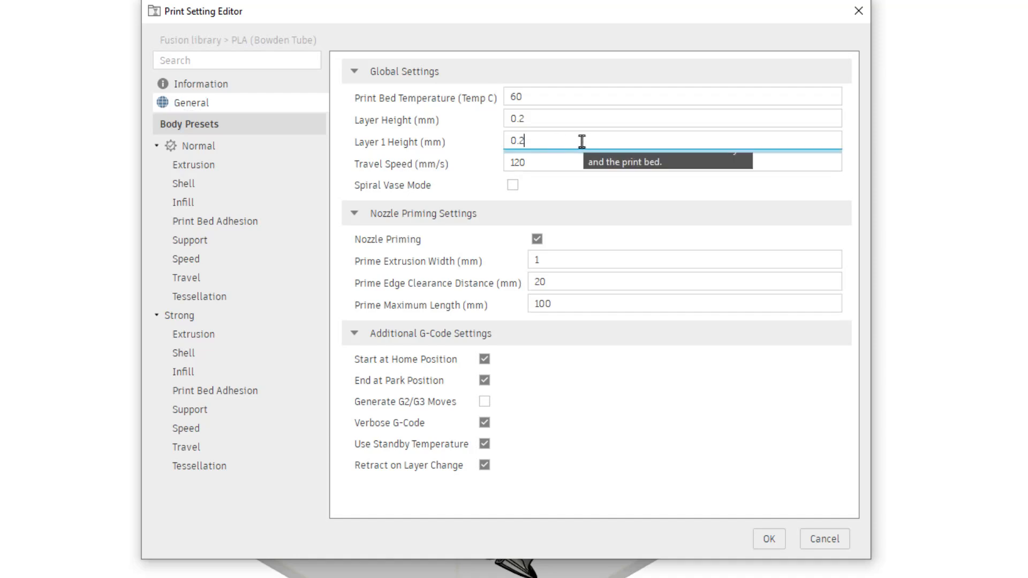
text(8)
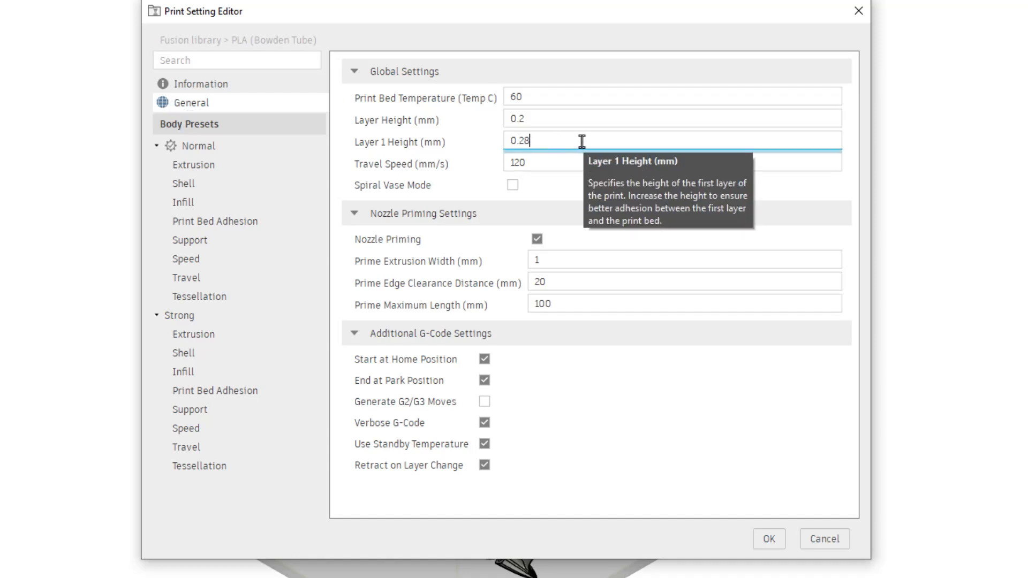
Step: Try a travel speed of 600 mm/s and set it back to 120 mm/s
drag(546, 162, 482, 166)
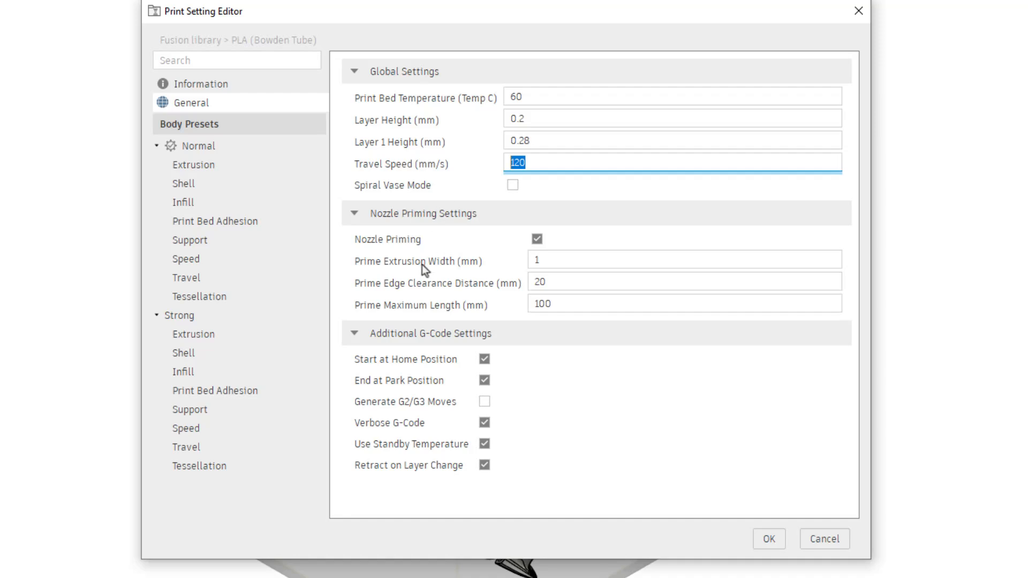
text(600)
drag(534, 161, 487, 163)
text(120)
mouse_move(484, 407)
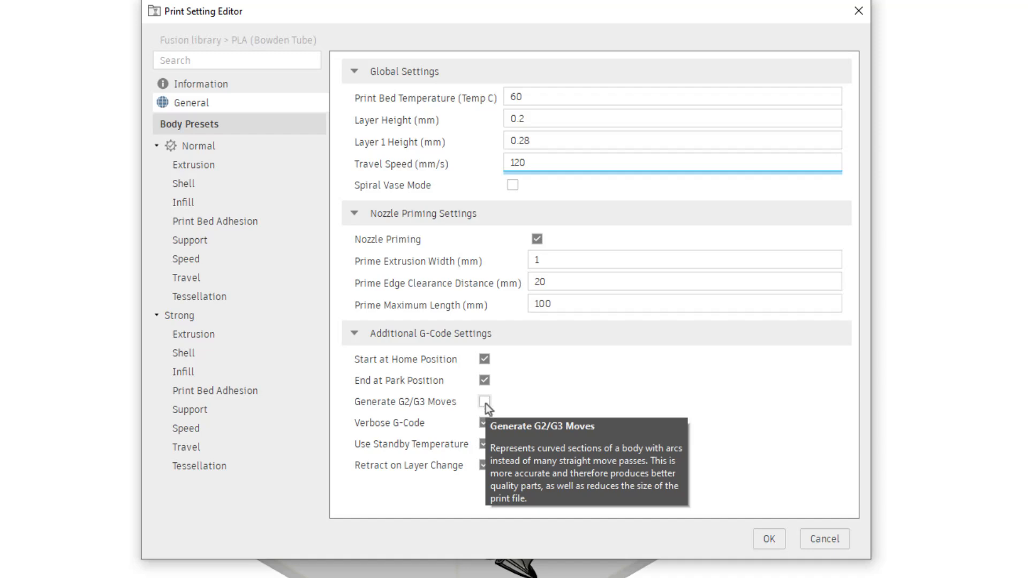
Step: In the Normal preset's extrusion settings, set the Extruder 1 temperature to 220 °C
click(203, 165)
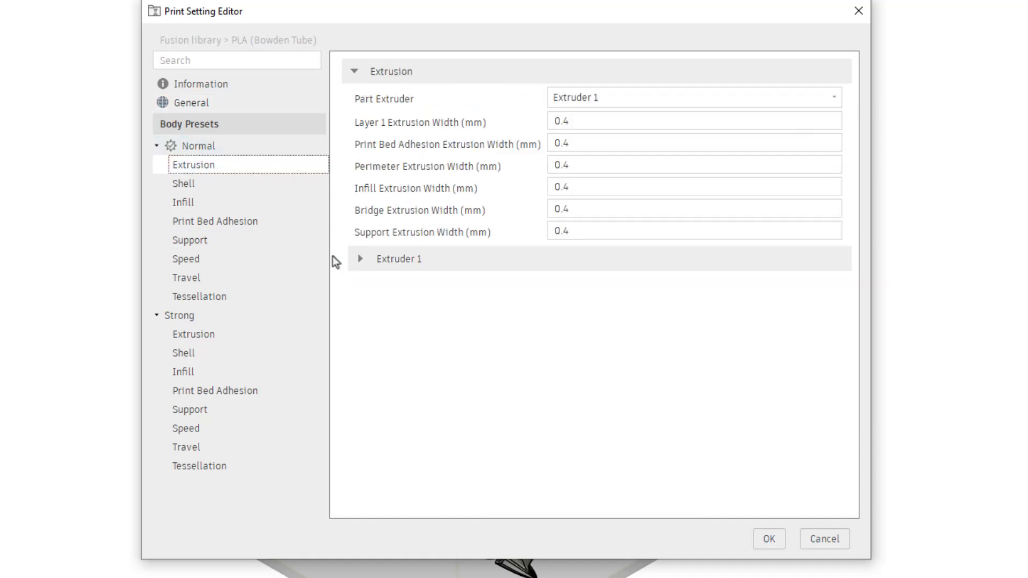
click(361, 260)
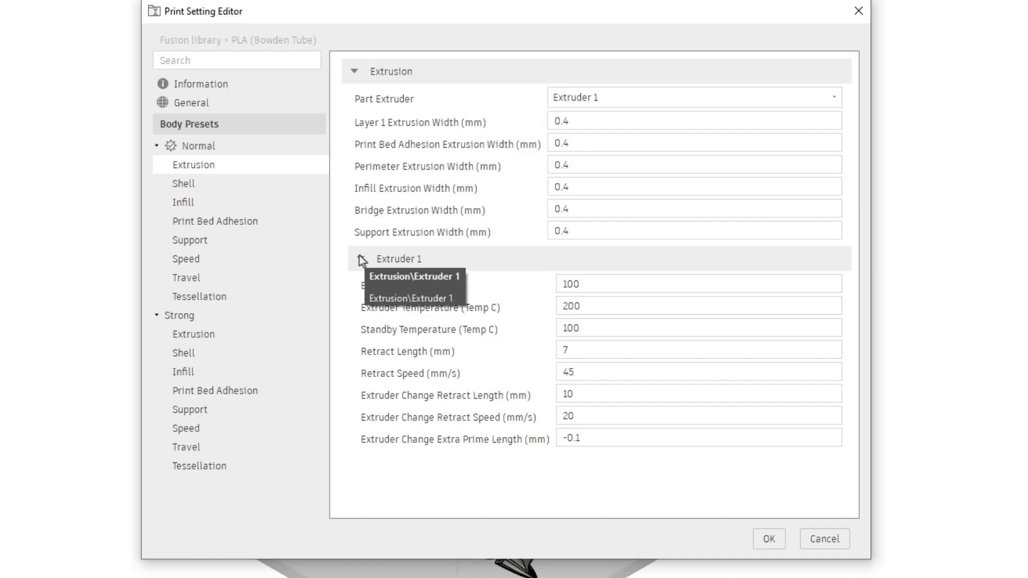
drag(603, 306, 546, 306)
text(220)
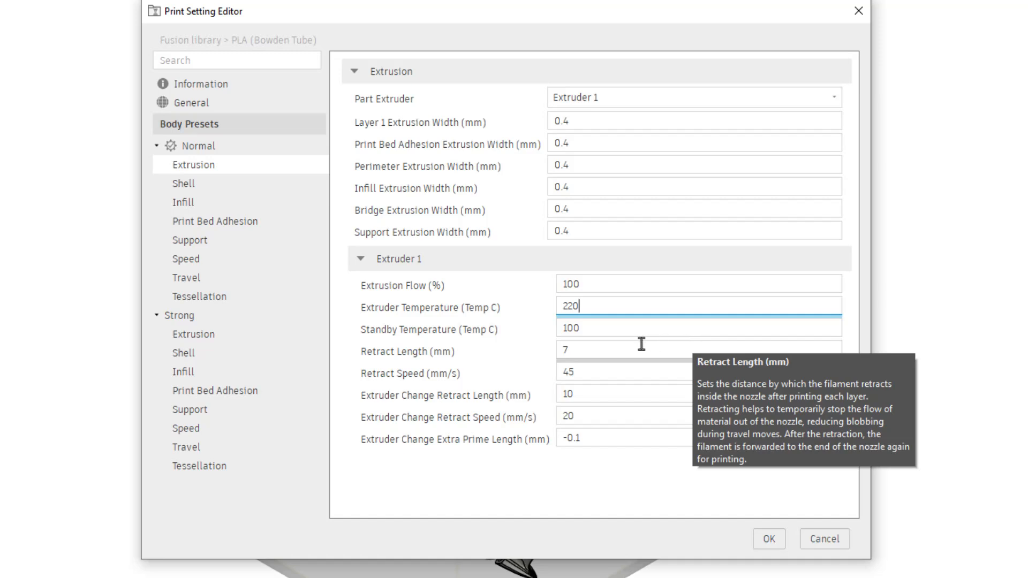
Step: Compare the shell and infill settings of the Normal and Strong body presets
click(204, 185)
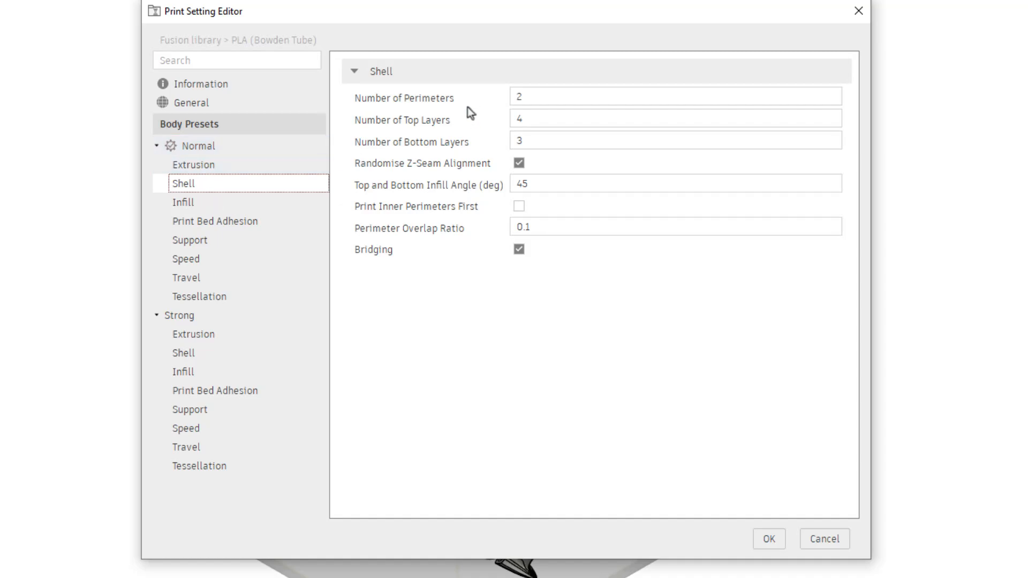
click(193, 354)
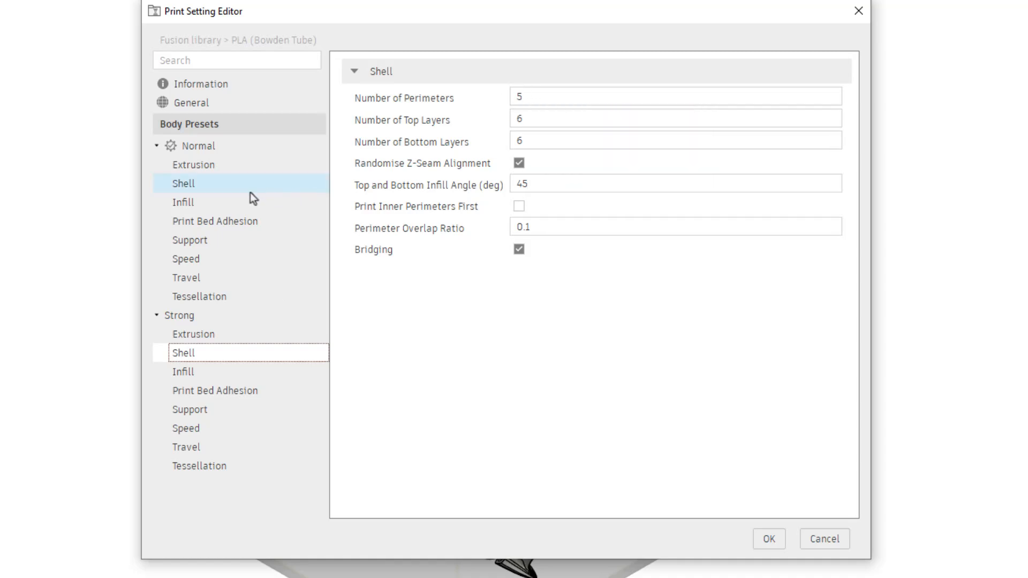
click(182, 203)
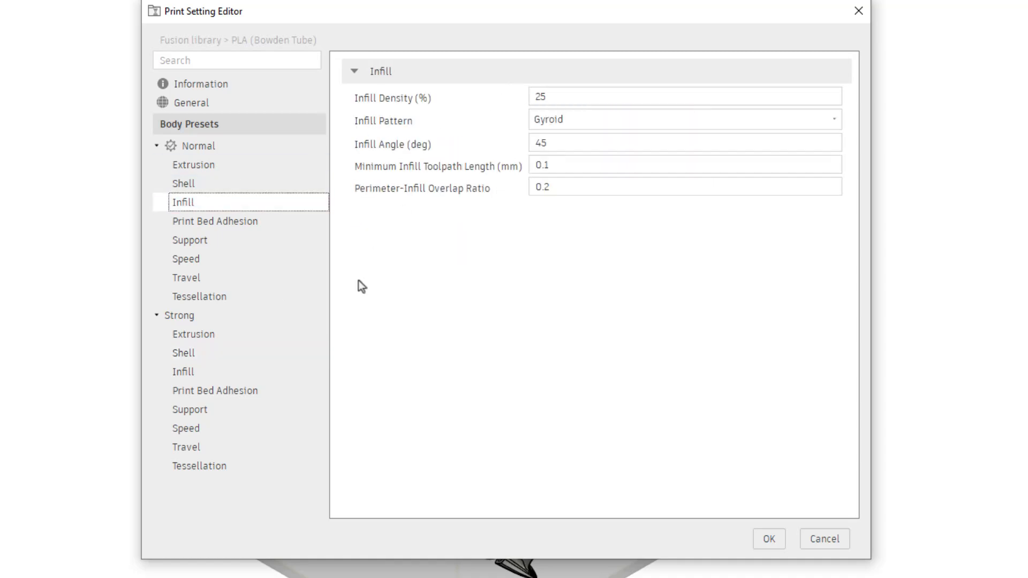
click(217, 371)
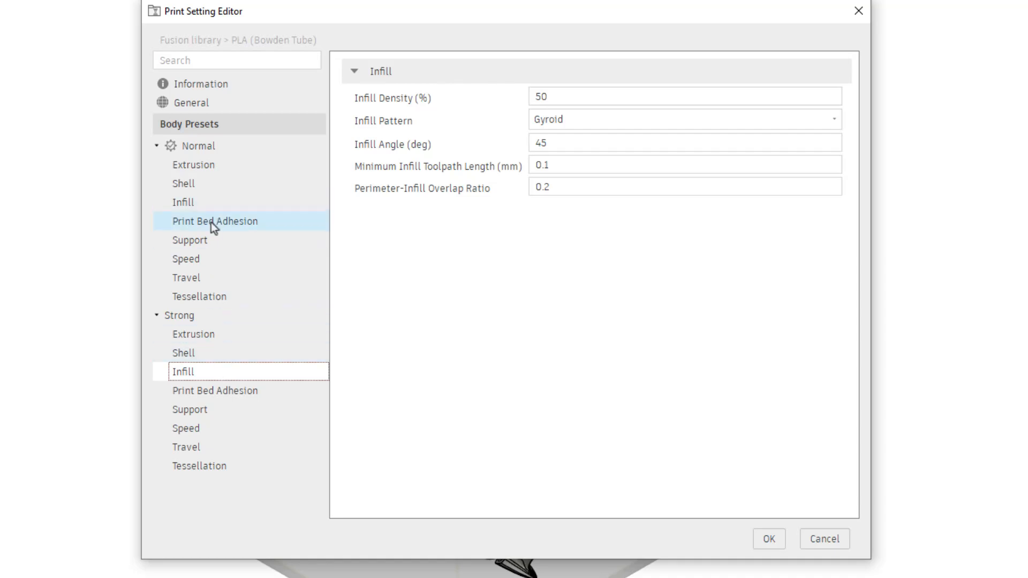
Step: Turn off print bed adhesion in both the Strong and Normal body presets
click(211, 223)
click(204, 392)
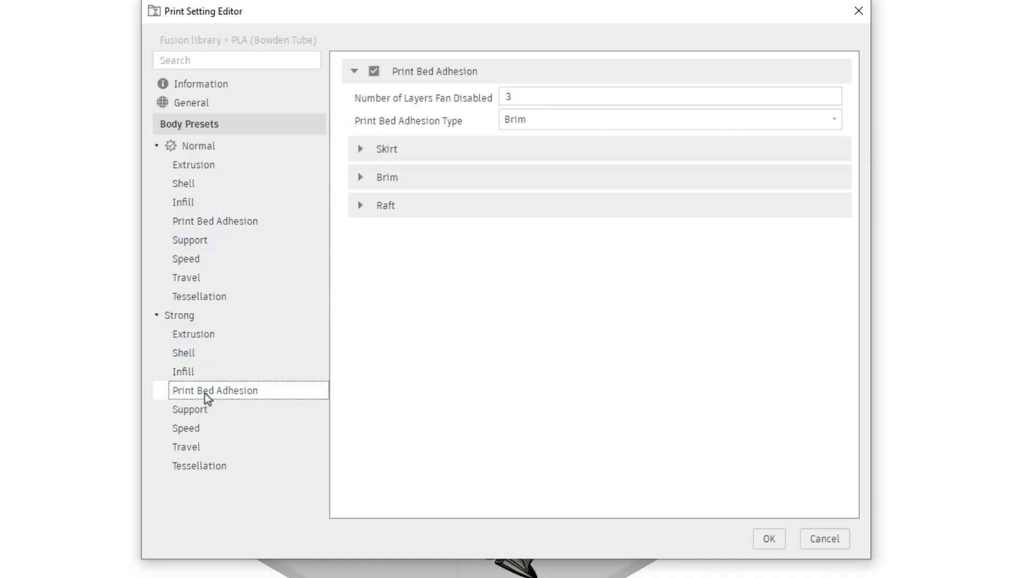
click(374, 71)
click(223, 224)
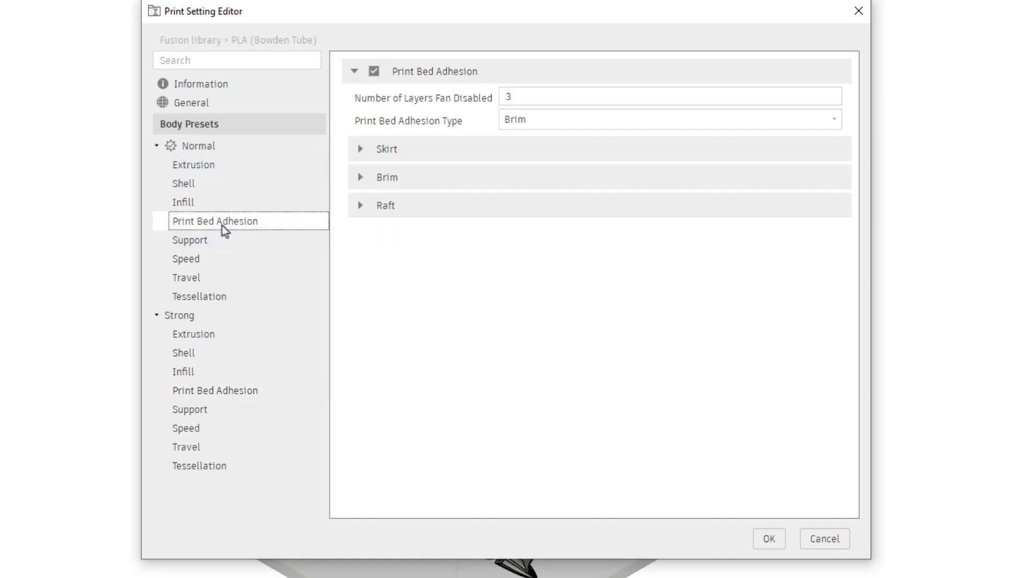
click(376, 73)
Step: Review the Normal preset's volume, bar and setter support settings and its speeds, and accept the edited print settings
click(226, 244)
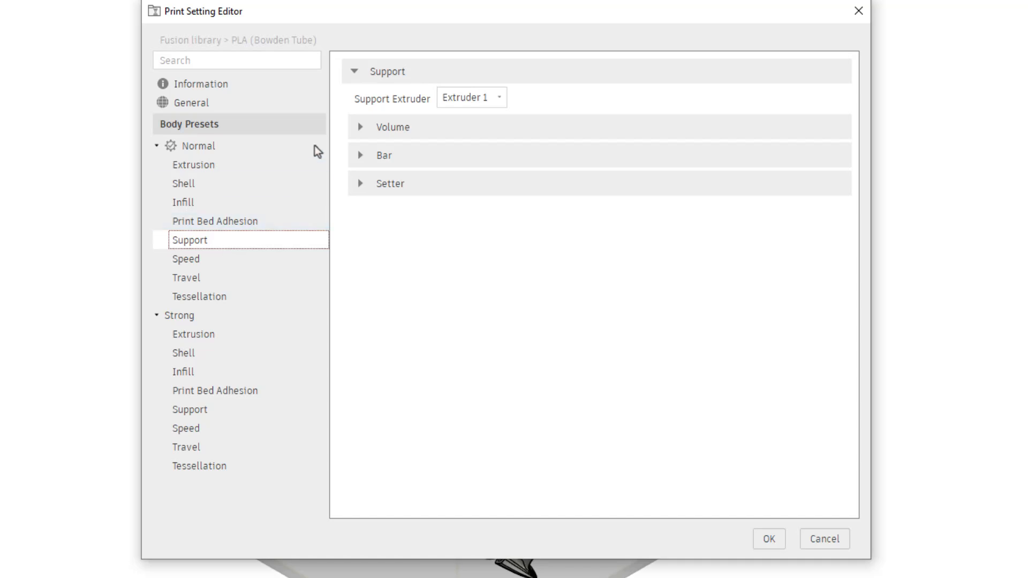
click(361, 128)
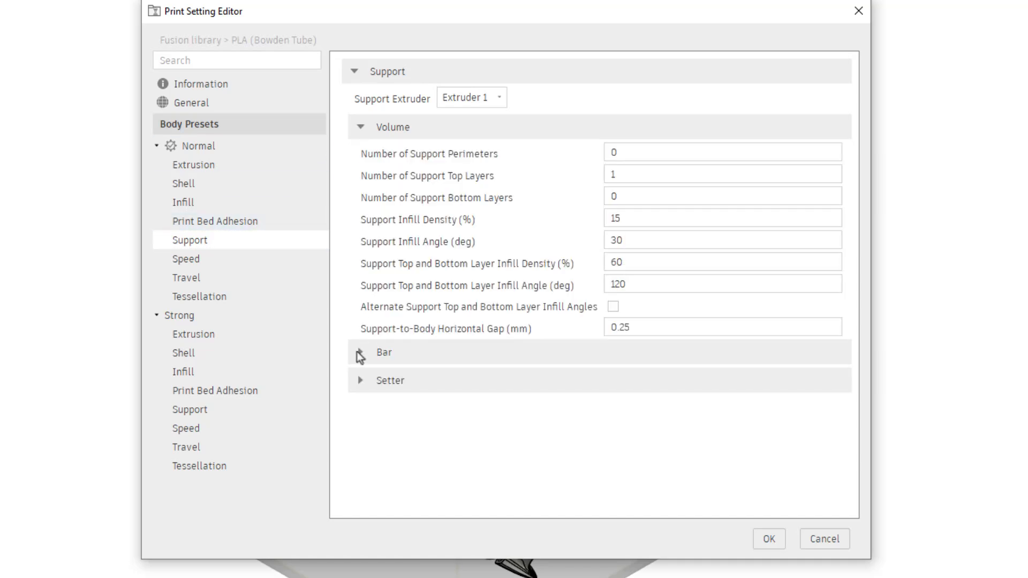
click(359, 354)
scroll(377, 425, down, 2)
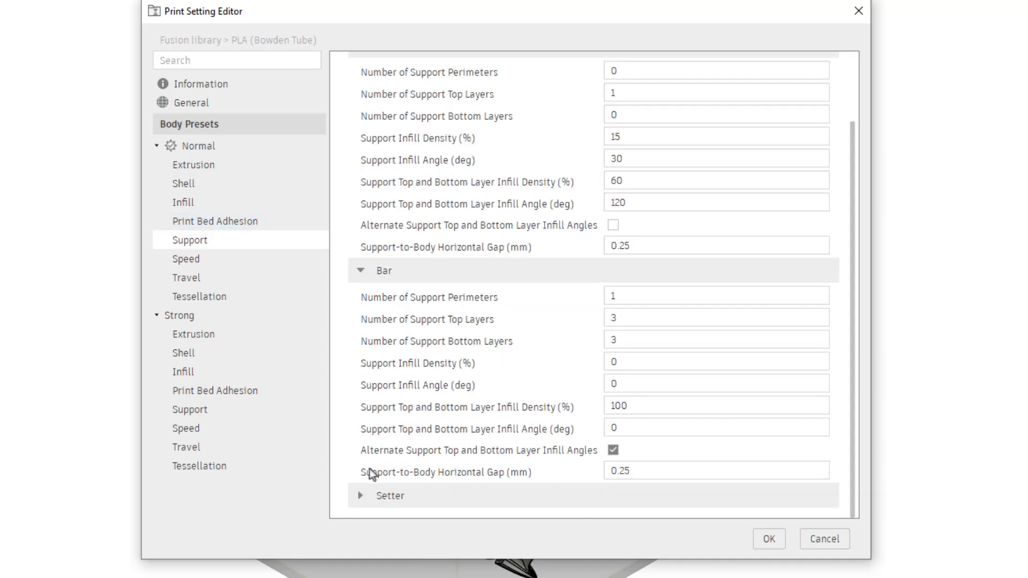
click(362, 497)
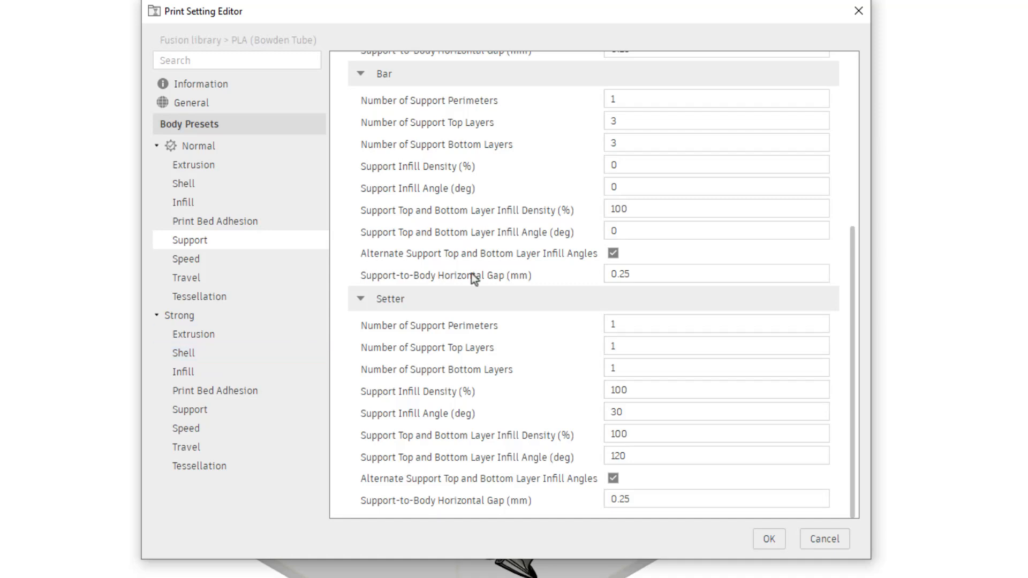
scroll(475, 330, up, 5)
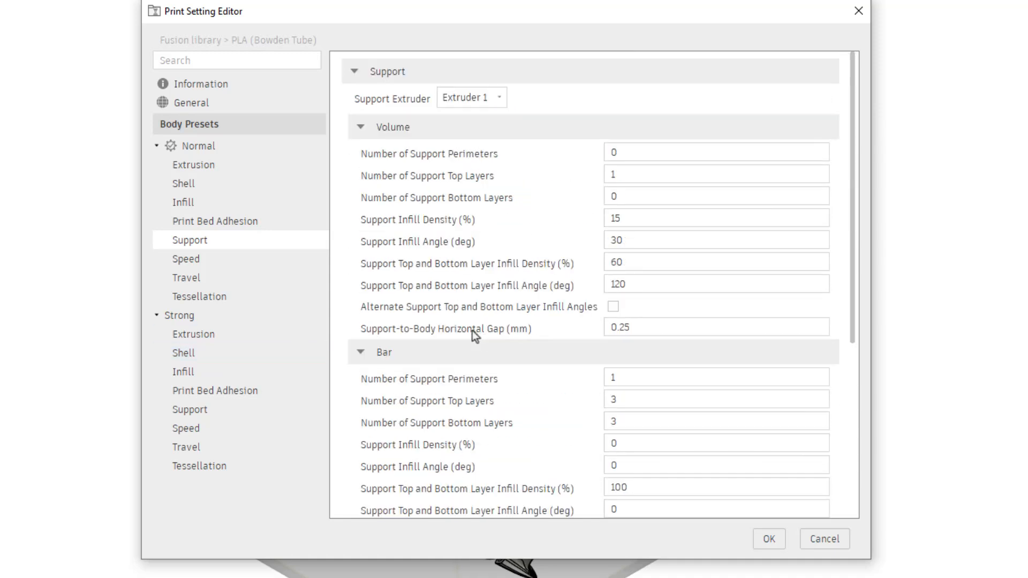
click(194, 262)
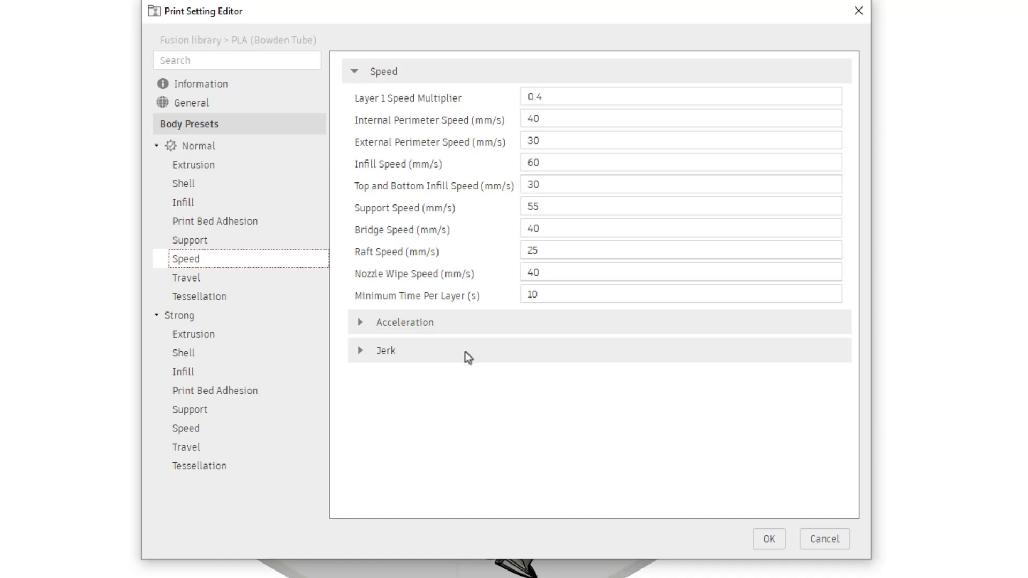
click(772, 542)
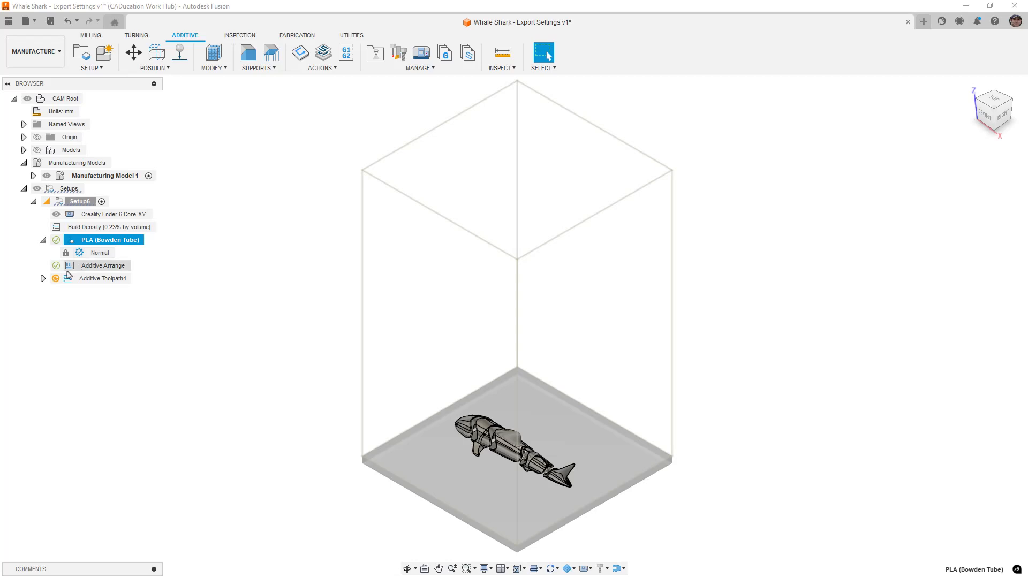
Step: Examine the Solid Bar Support command's overhang angle, bar property and anchor density options, and leave without creating a support
click(259, 68)
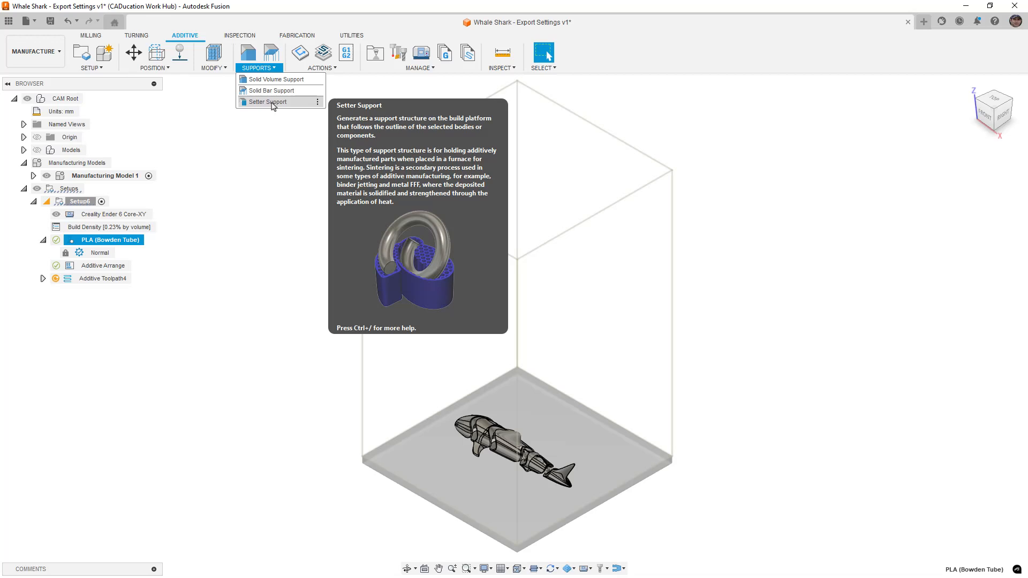
click(272, 91)
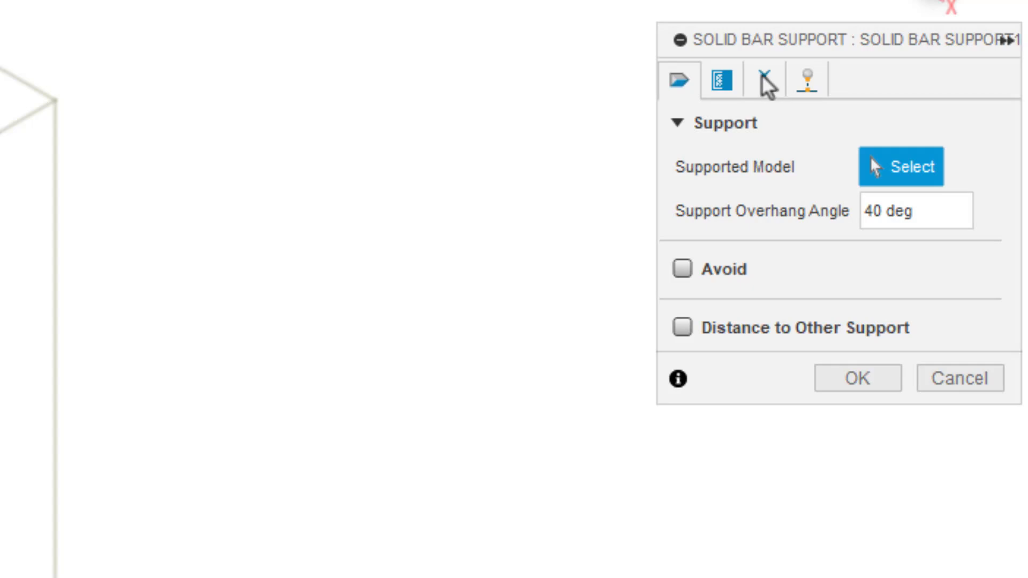
click(766, 83)
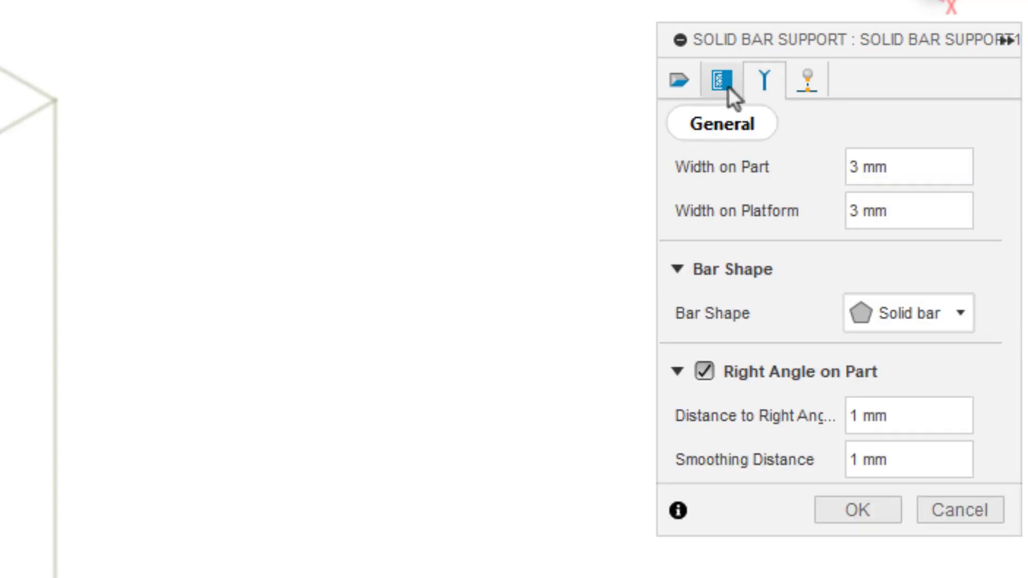
click(810, 80)
click(769, 82)
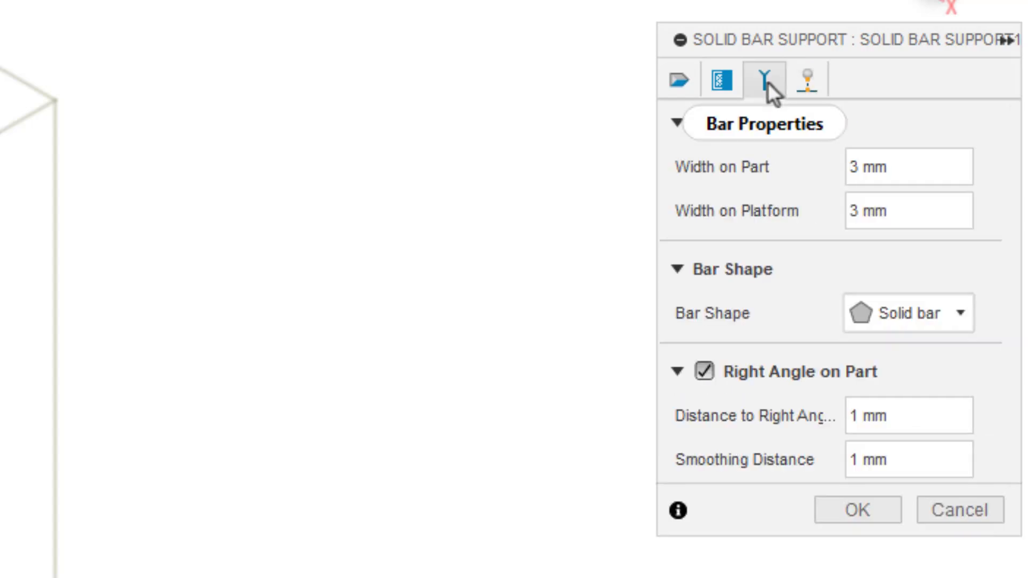
click(679, 83)
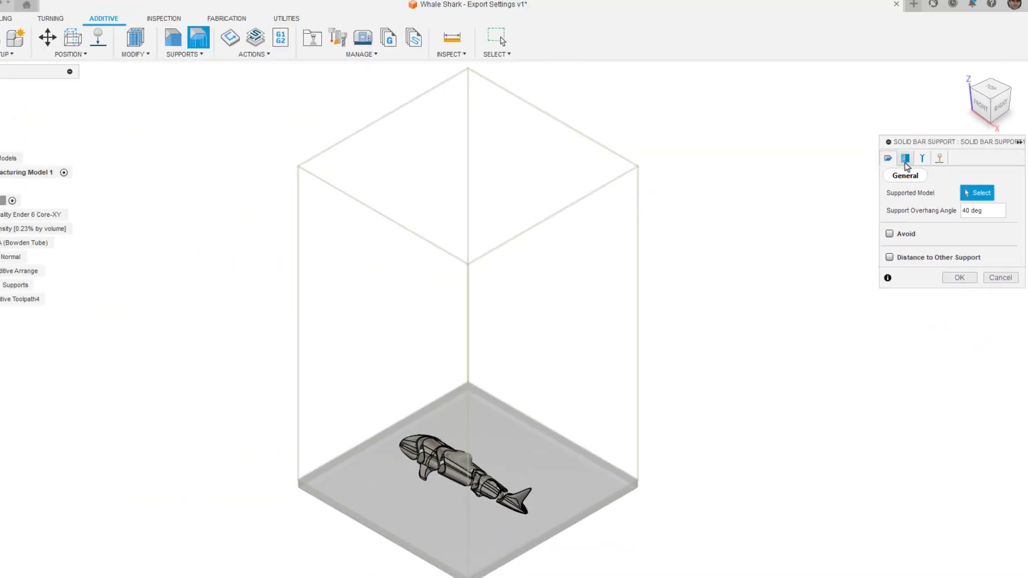
click(905, 160)
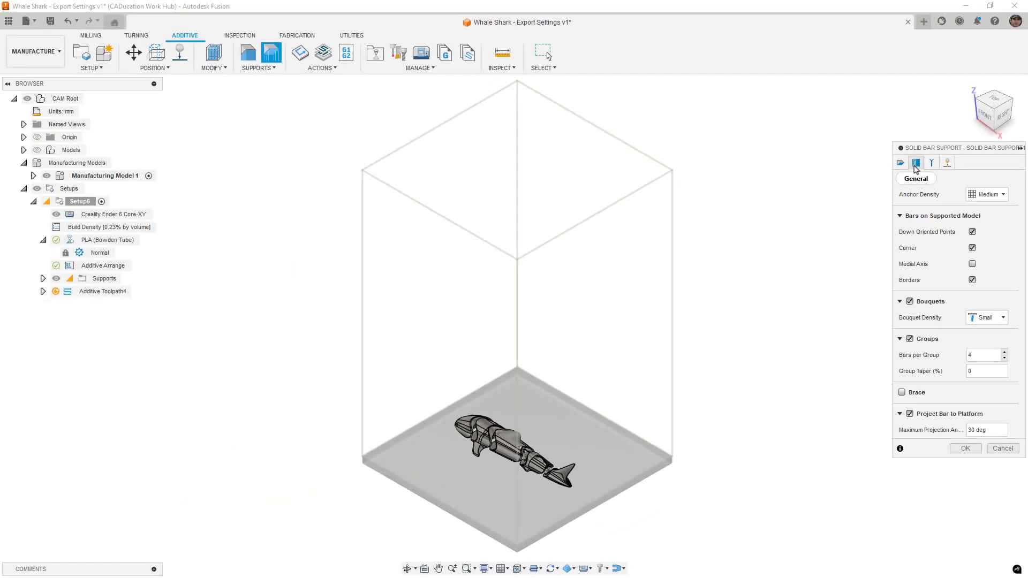
click(1005, 194)
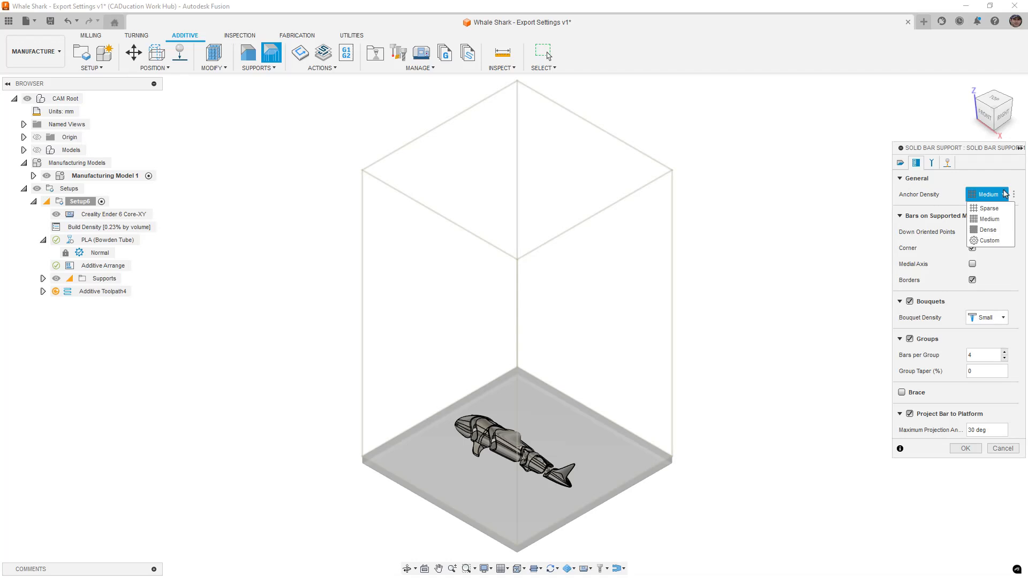
click(1004, 195)
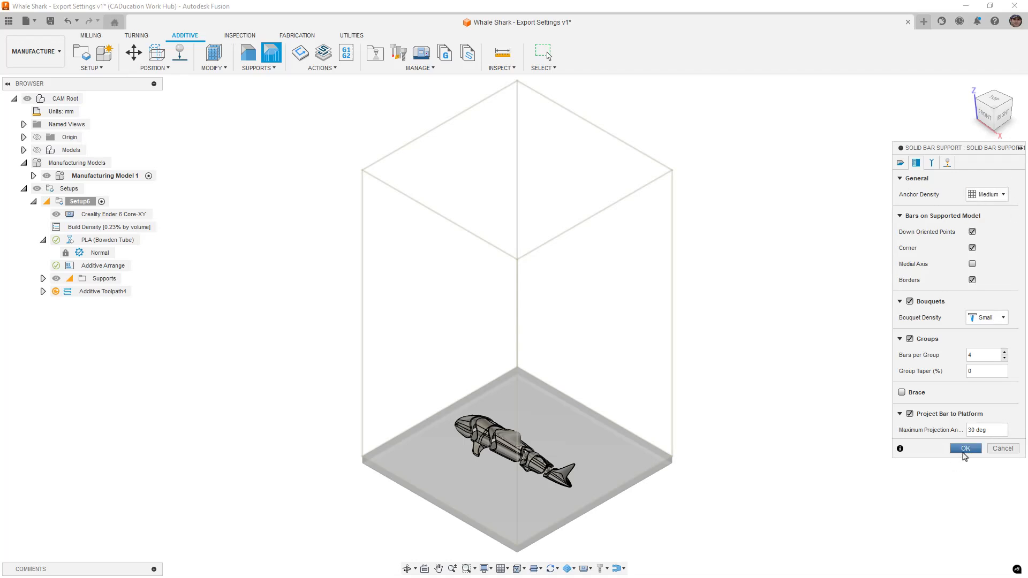
click(972, 452)
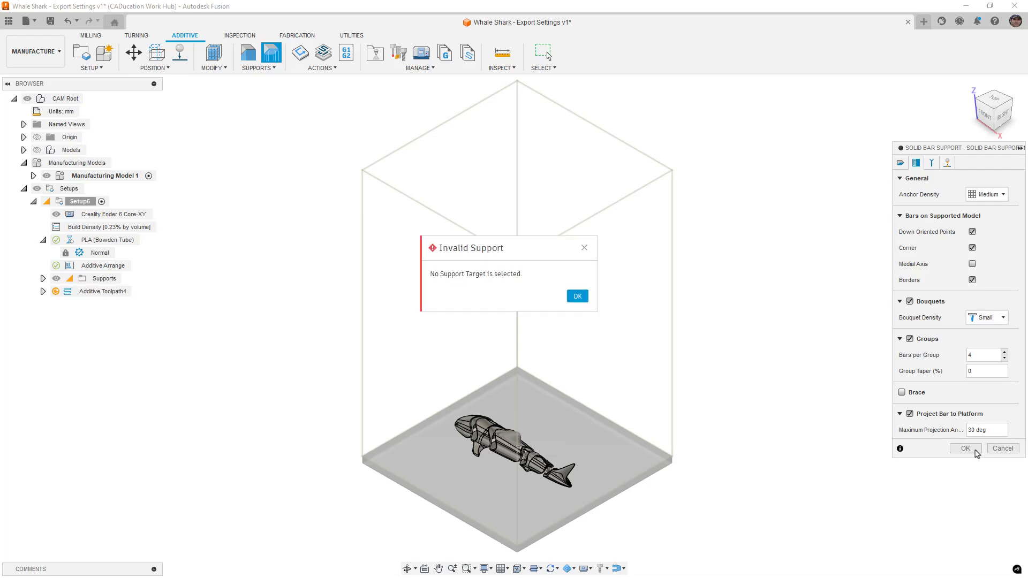
click(577, 296)
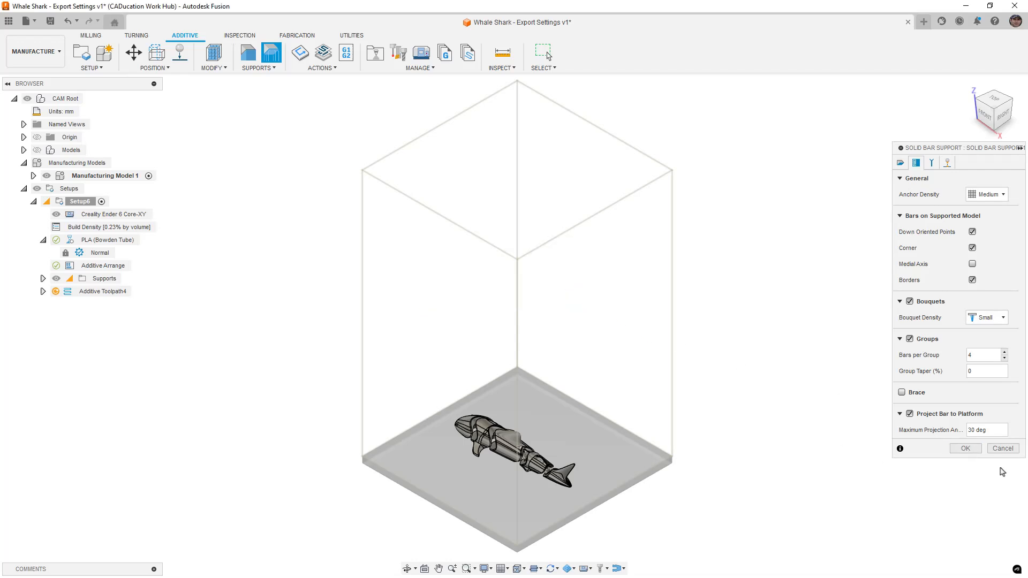
click(1003, 451)
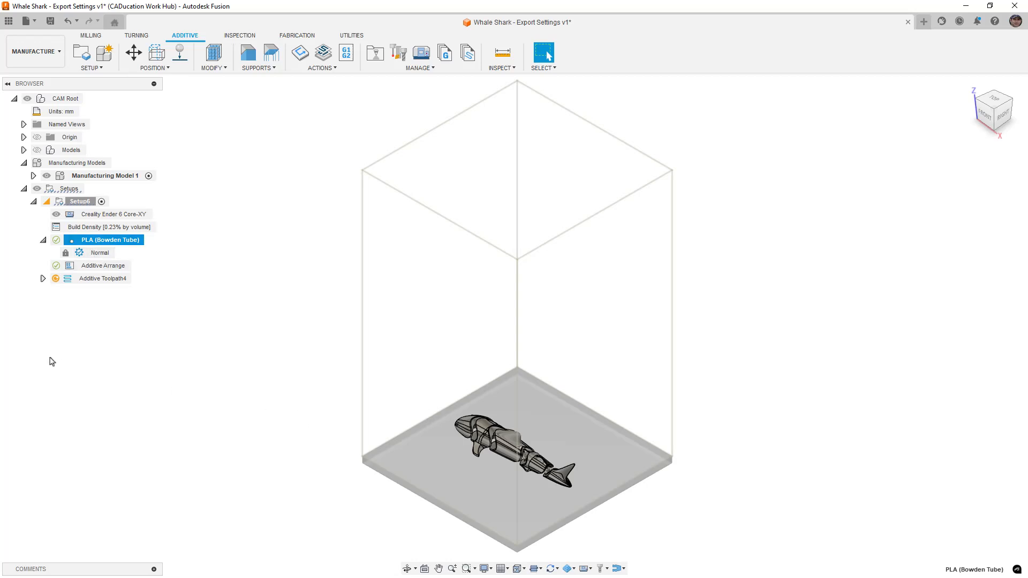
Step: Generate the additive toolpath and simulate it, moving the preview down to the first layer and back up to the last
click(71, 282)
click(292, 54)
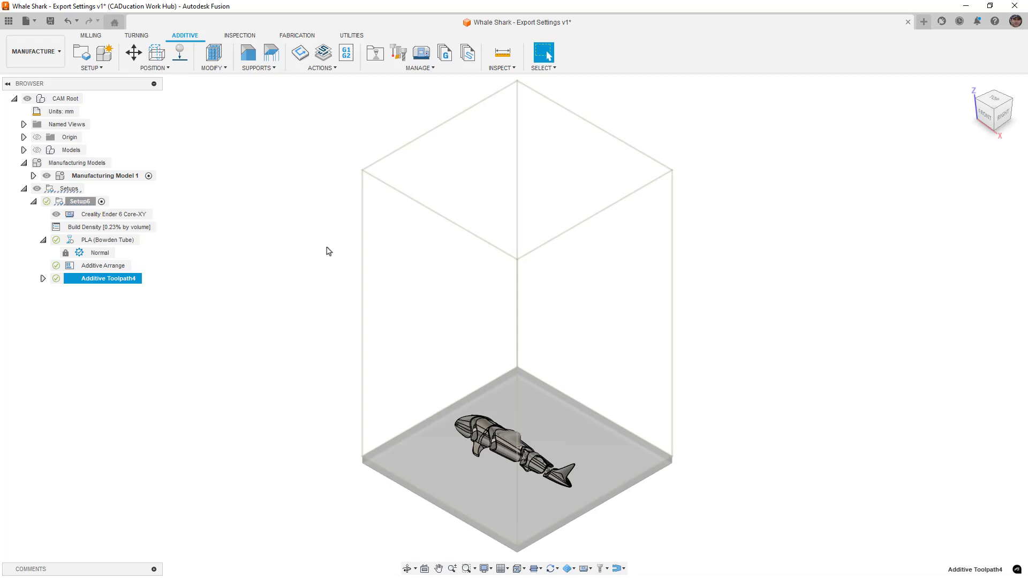
click(329, 71)
click(333, 90)
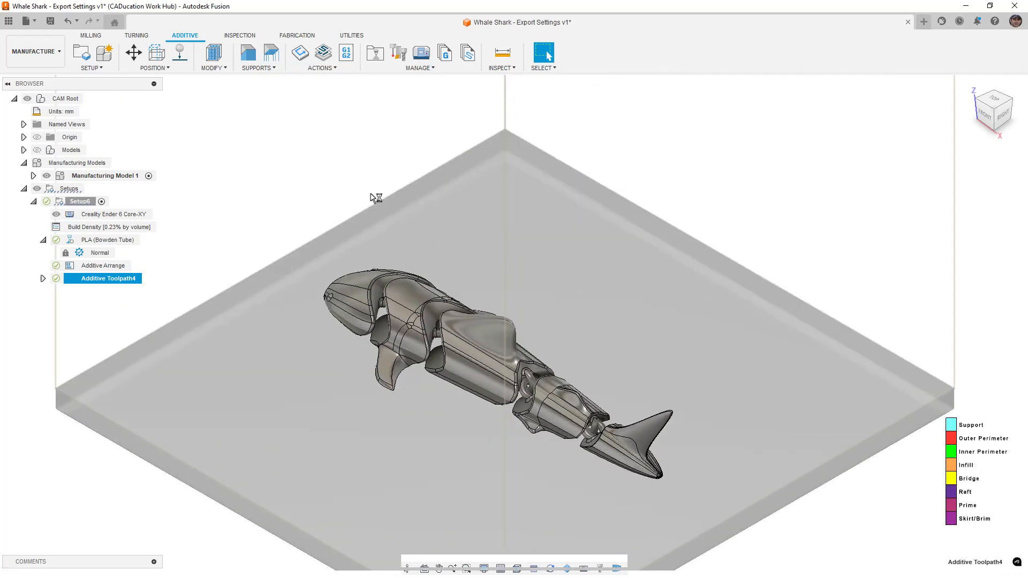
drag(501, 280, 491, 377)
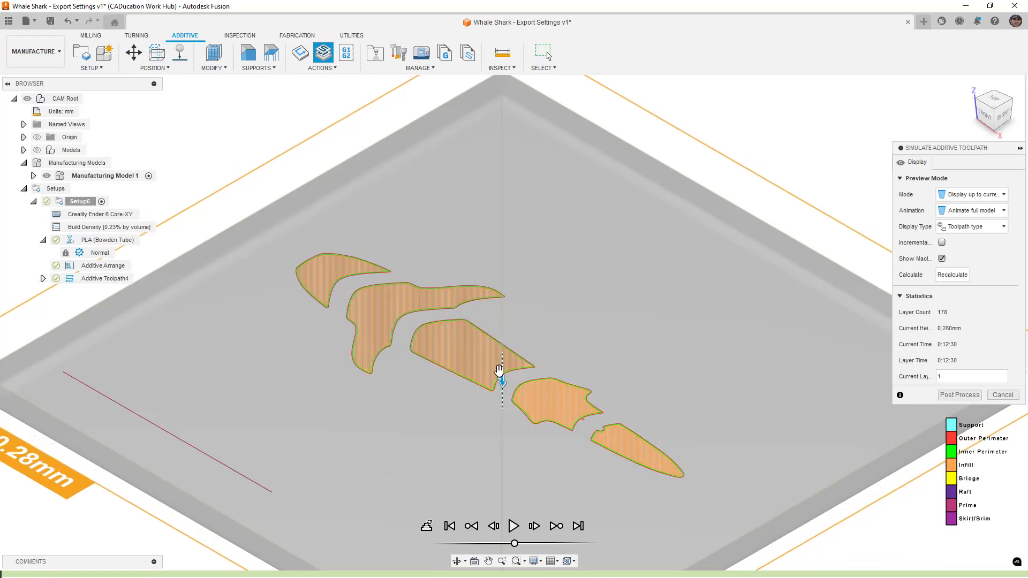
drag(501, 379, 502, 270)
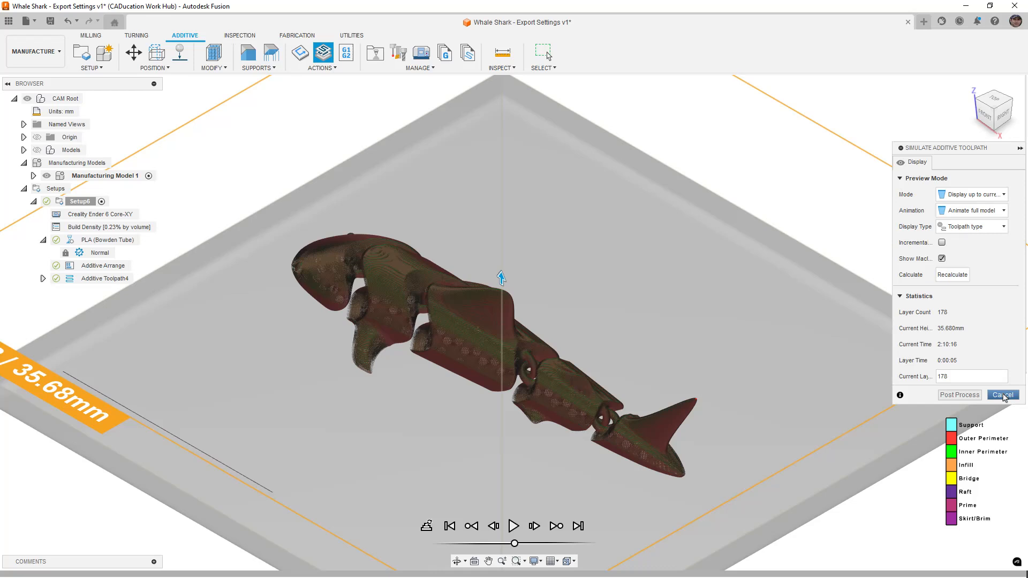
Step: Start post processing the toolpath with the Creality family post and name the output file WhaleShark
click(960, 396)
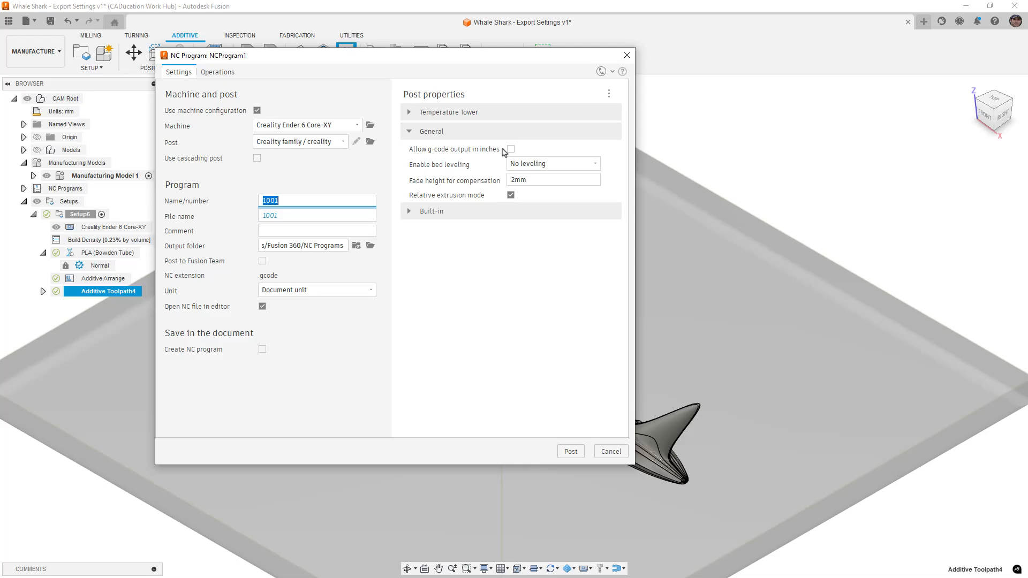
click(344, 142)
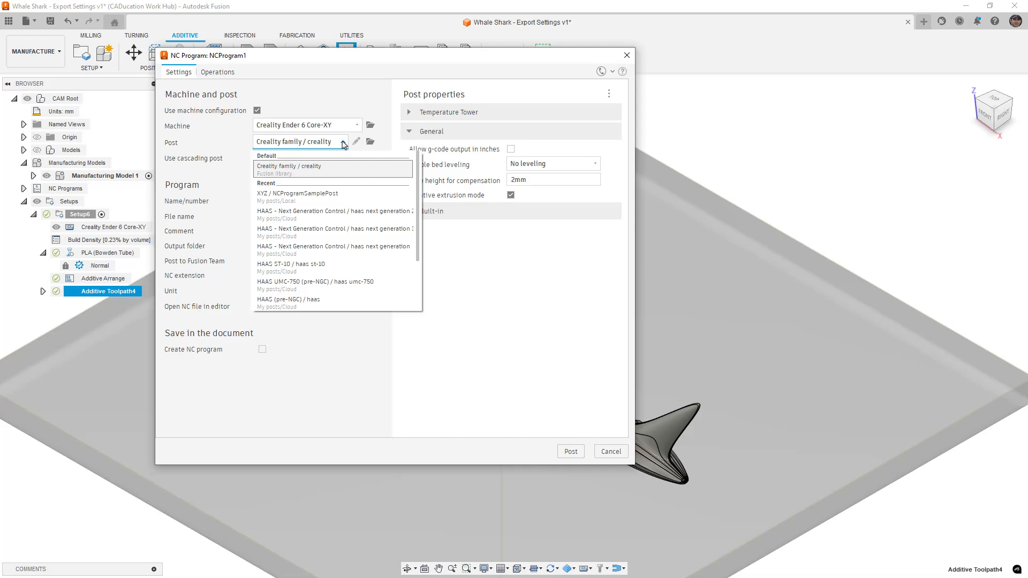
click(343, 143)
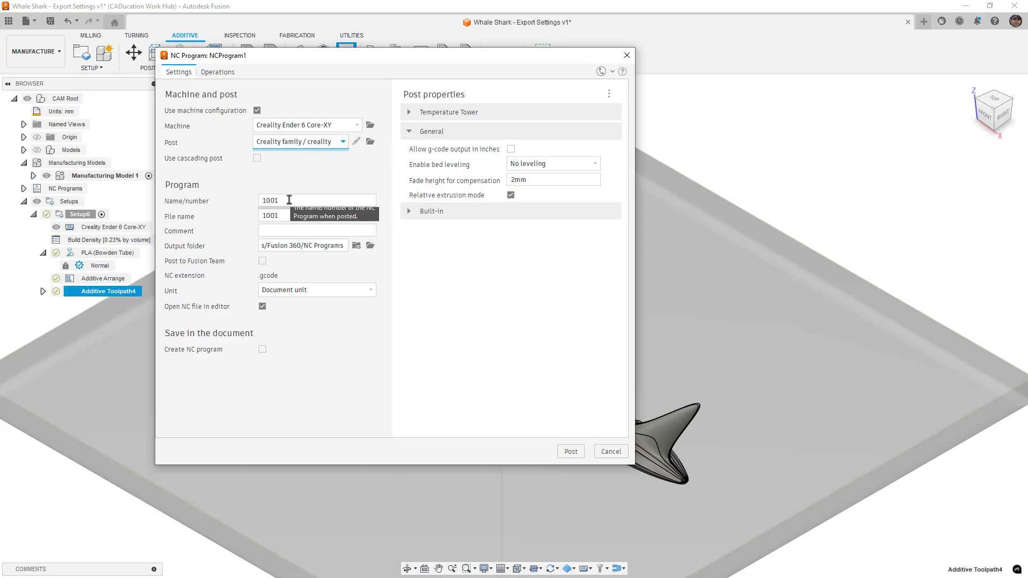
drag(284, 215, 248, 216)
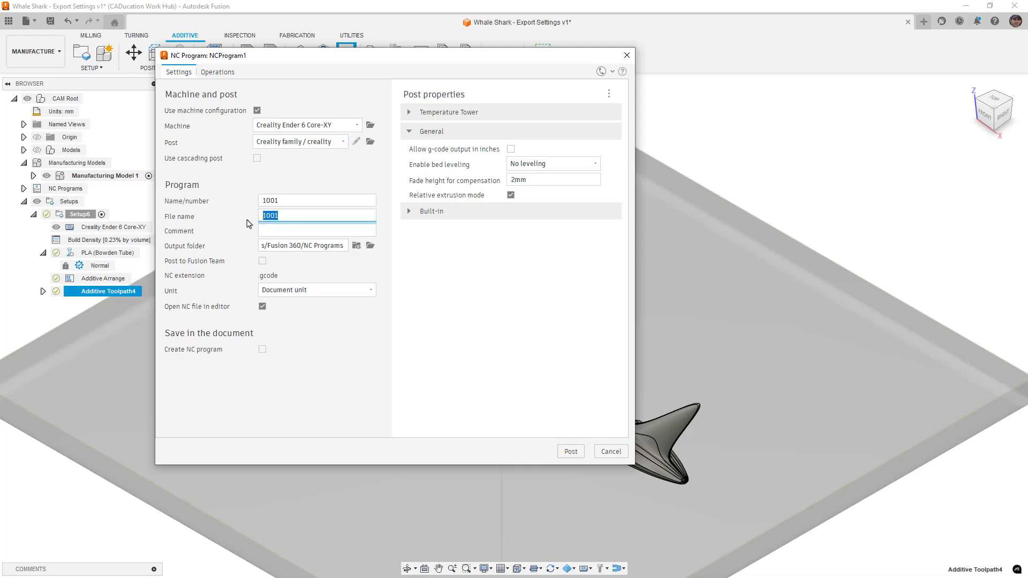
text(WhaleShark)
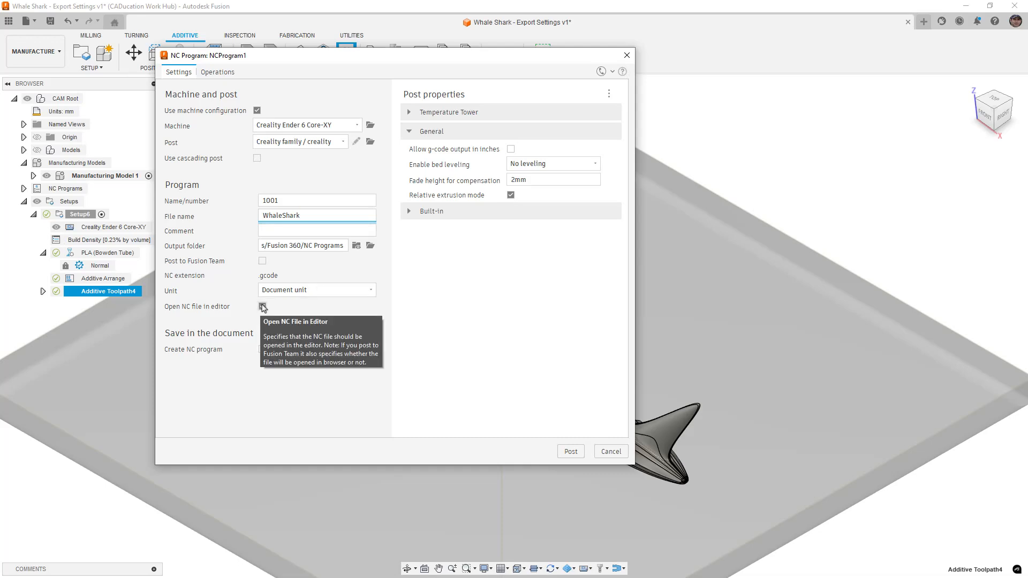
Step: Review the post's Temperature Tower, General and Built-in properties, keep bed leveling at No leveling, and leave the NC program without posting
click(410, 113)
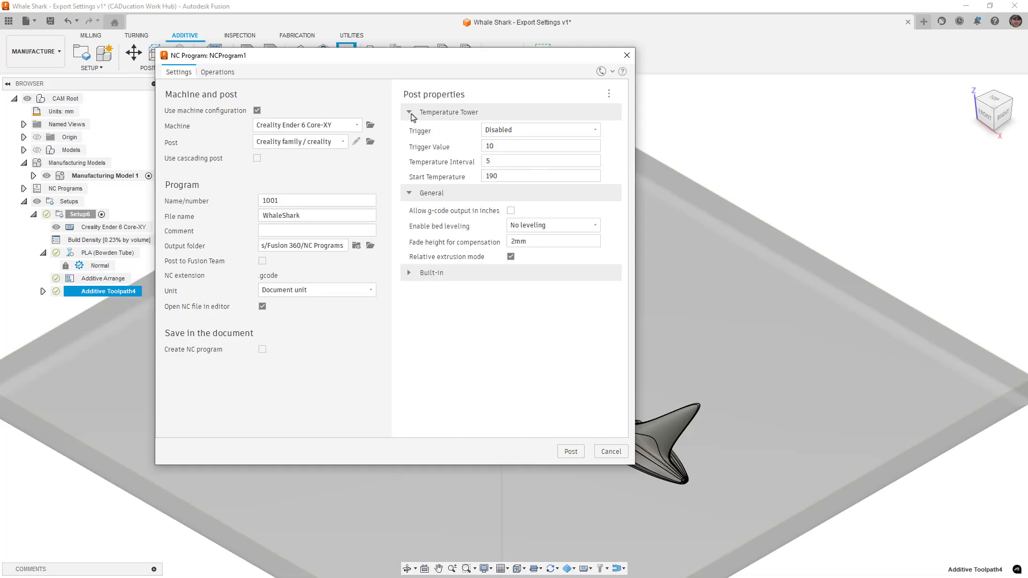
click(411, 273)
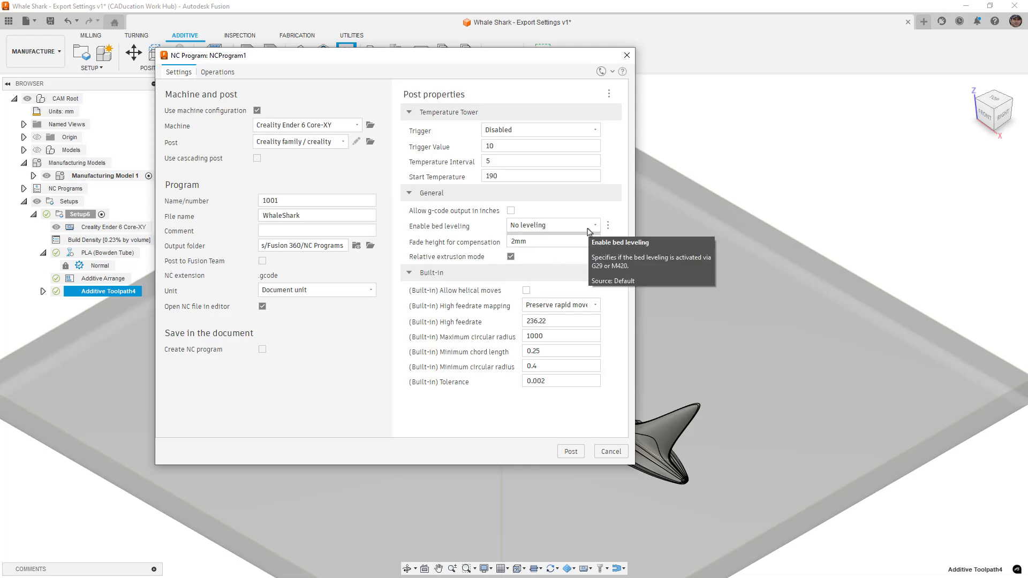
click(590, 231)
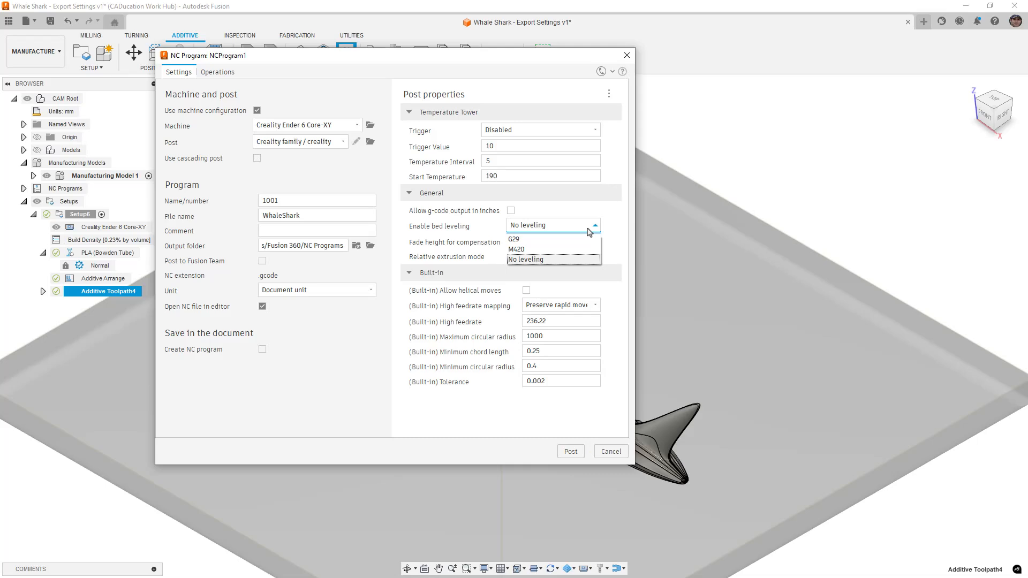
click(590, 231)
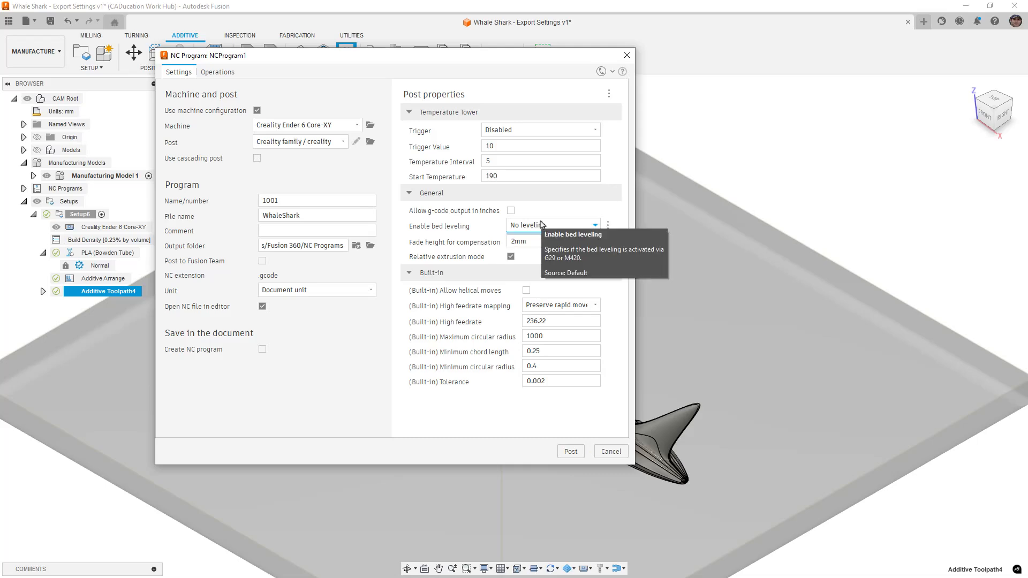
click(559, 227)
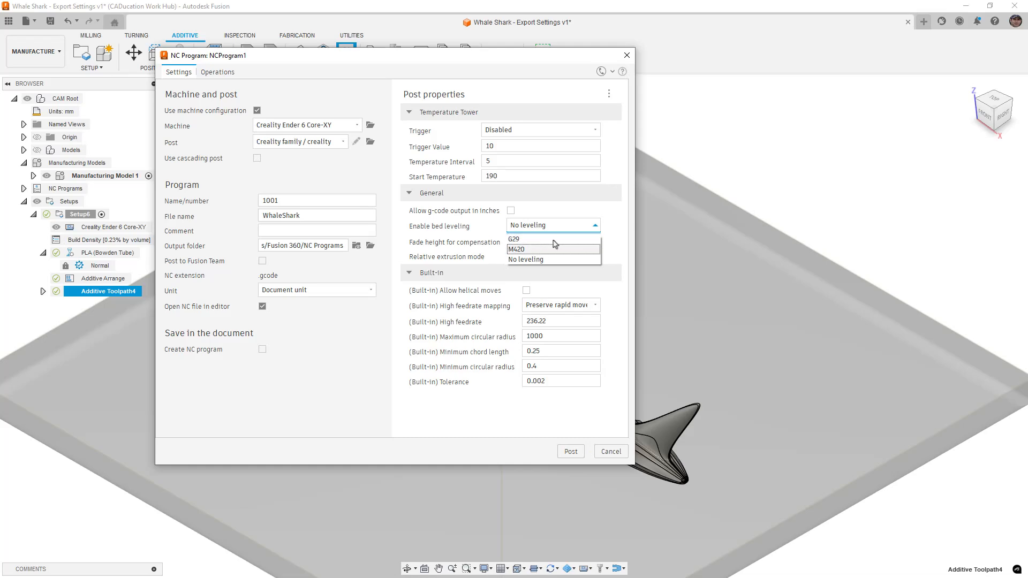
click(540, 258)
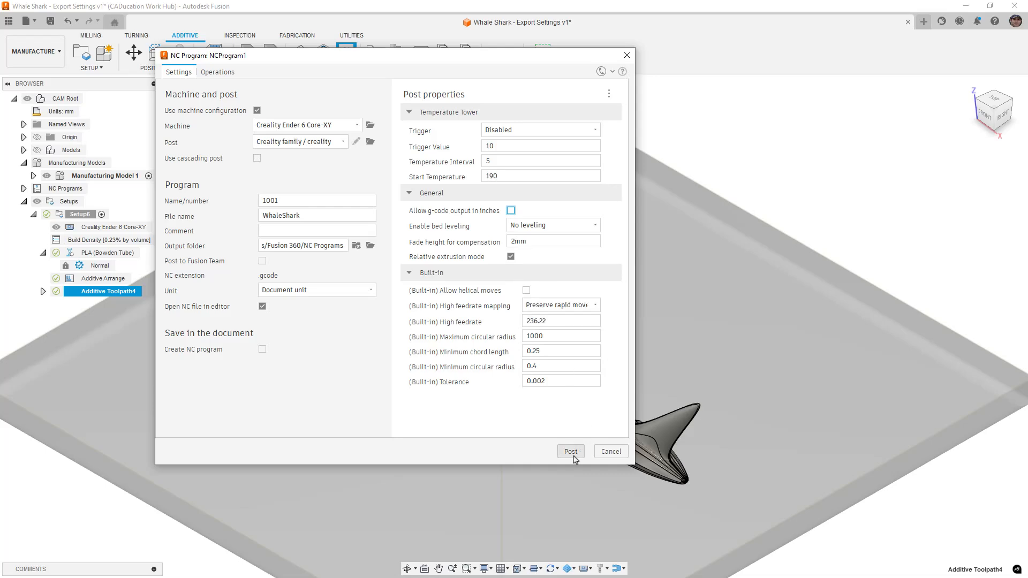
click(611, 453)
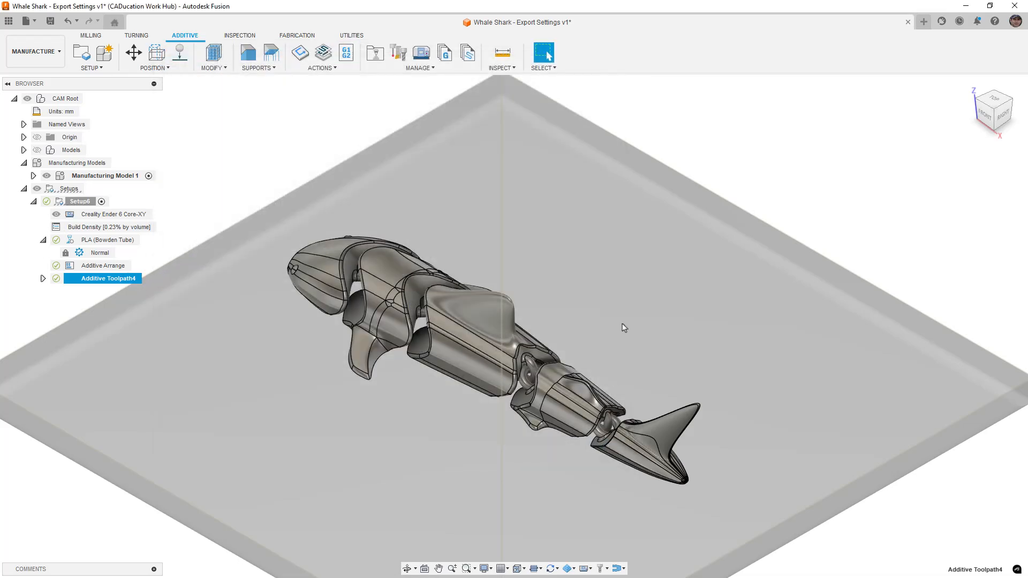
scroll(611, 300, down, 5)
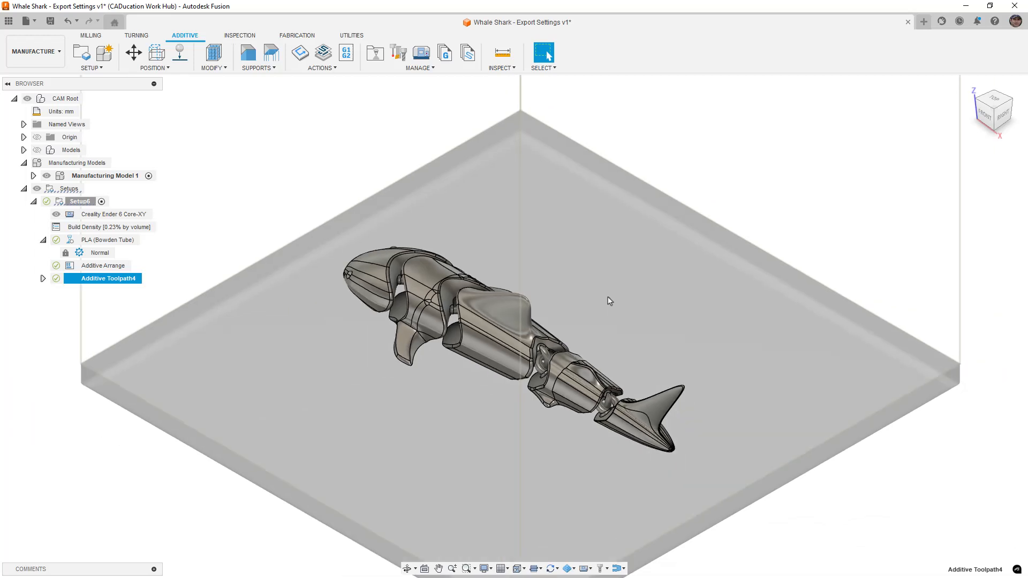
middle_drag(613, 336, 688, 361)
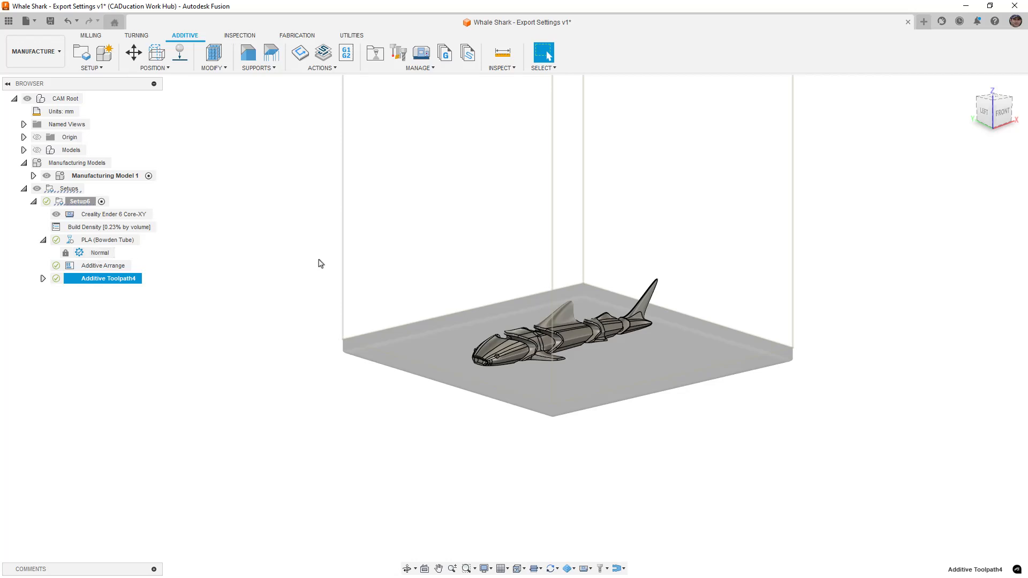
click(223, 69)
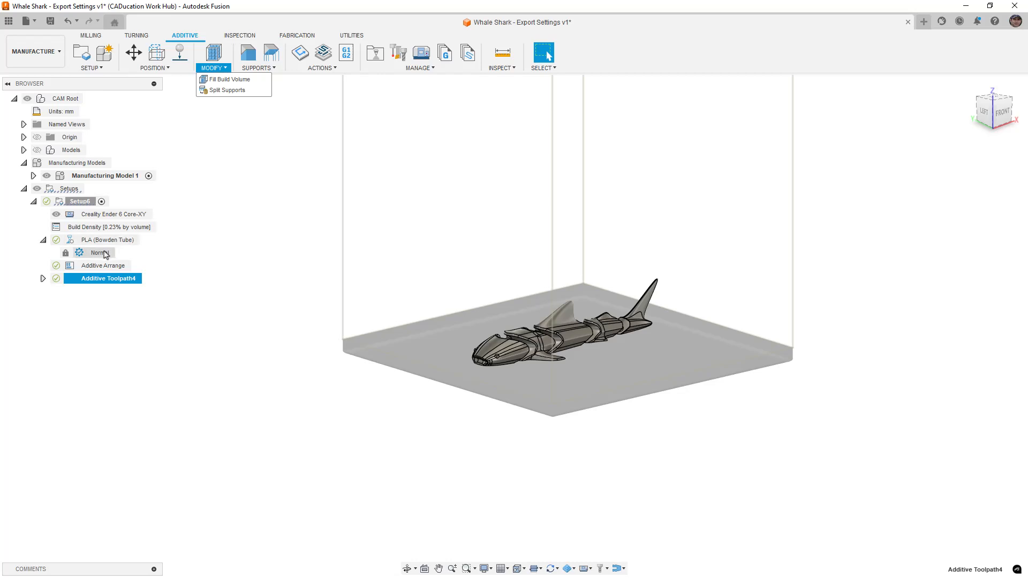
click(298, 172)
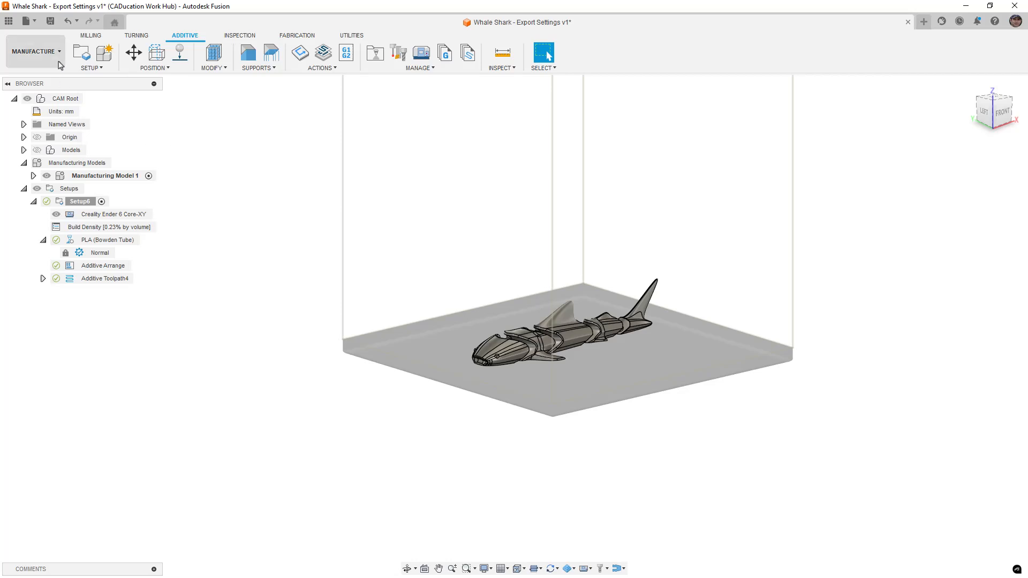
Step: Switch from the Manufacture workspace back to the Design workspace and bring the whole whale shark into close view
click(33, 52)
click(40, 82)
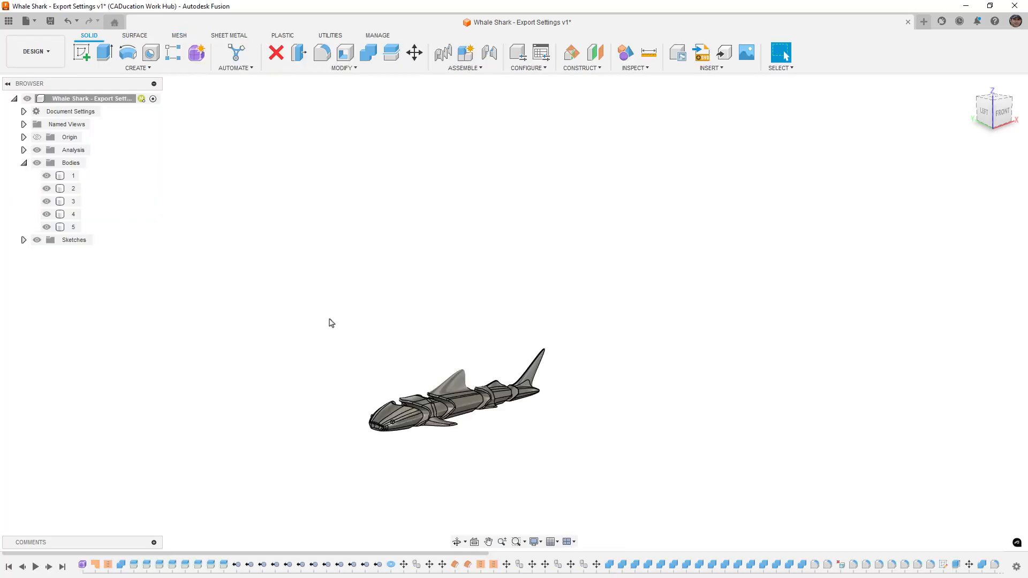
scroll(332, 324, up, 6)
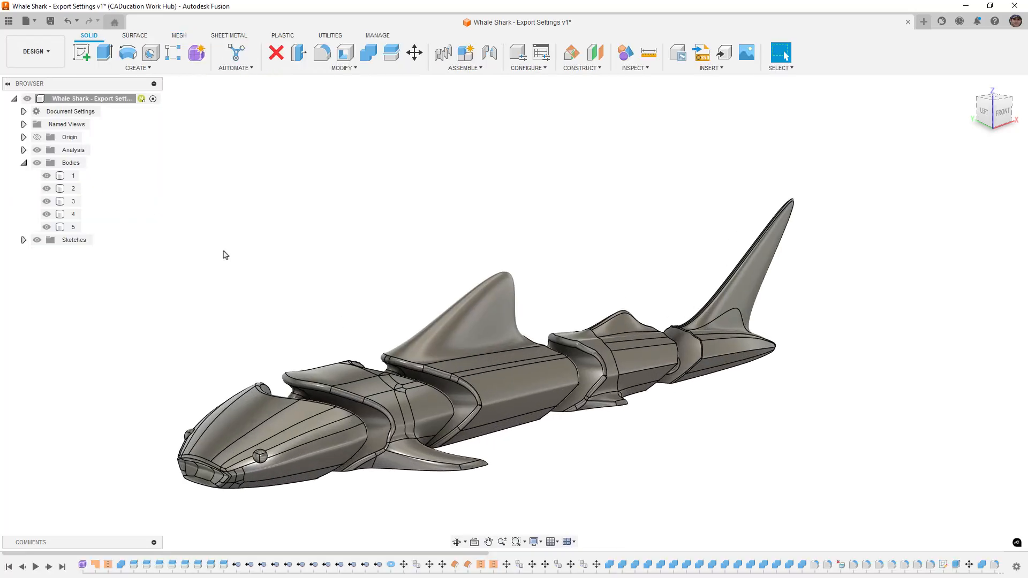